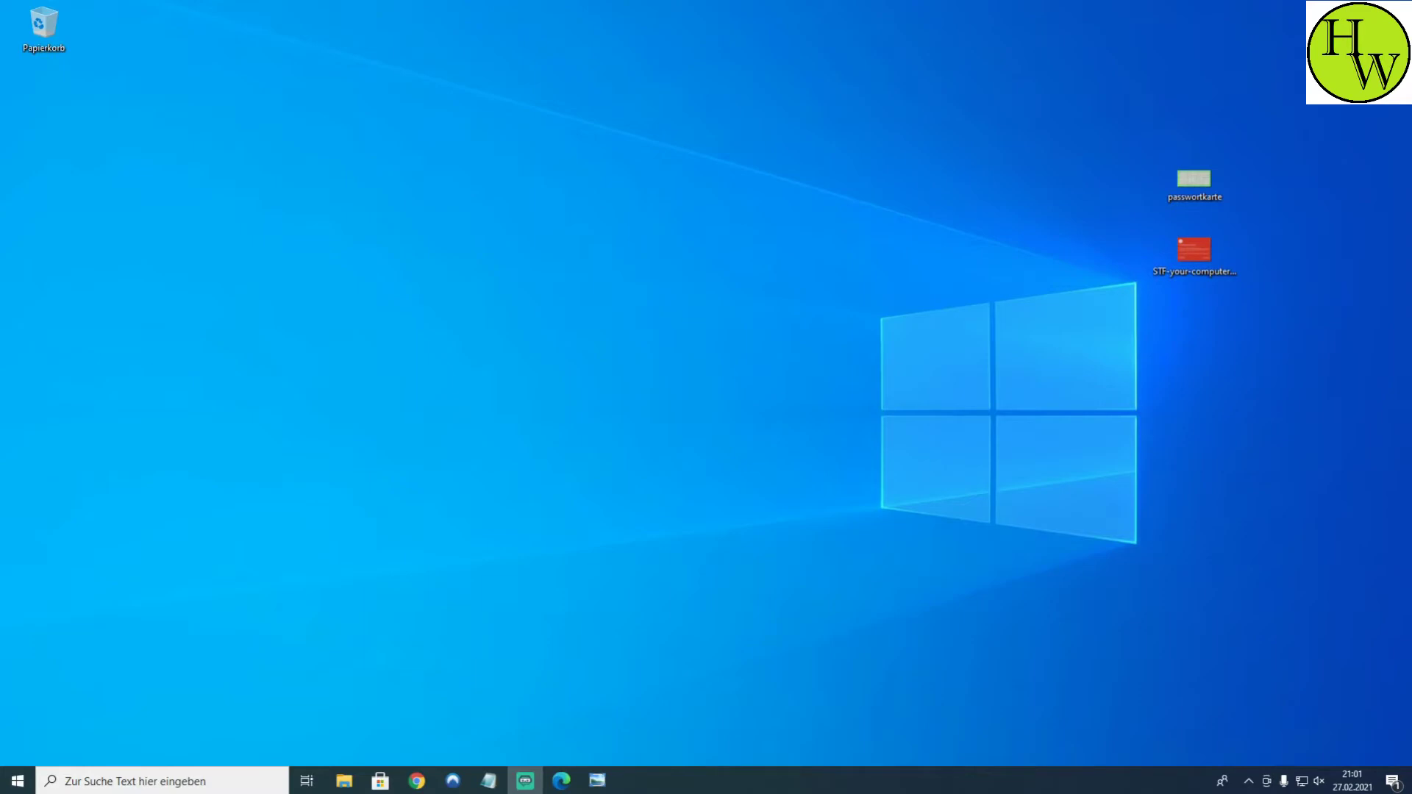
View the fake "Your computer has been Locked" image from the desktop, close it and switch to Edge with the SynologyNAS sign-in page
double_click(1195, 254)
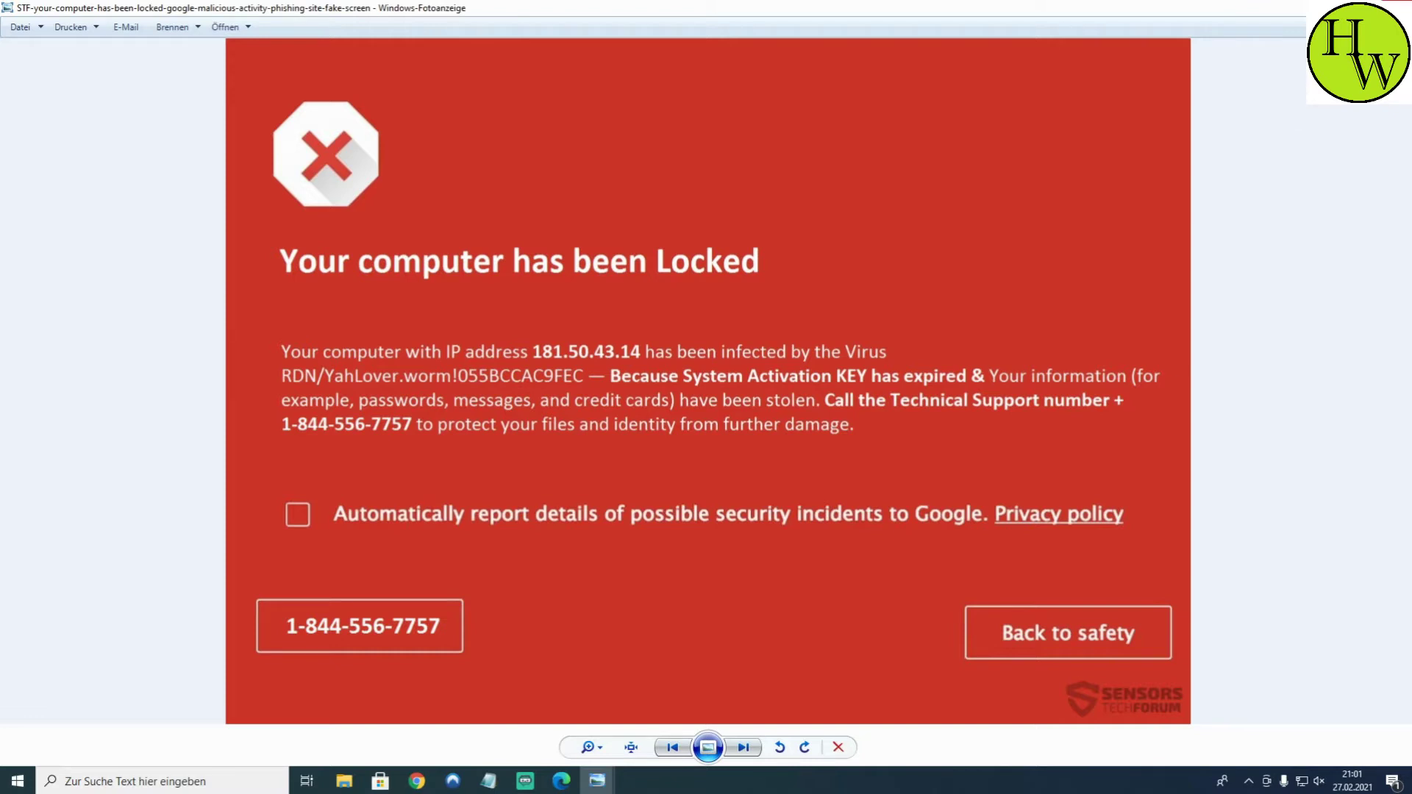
click(1395, 9)
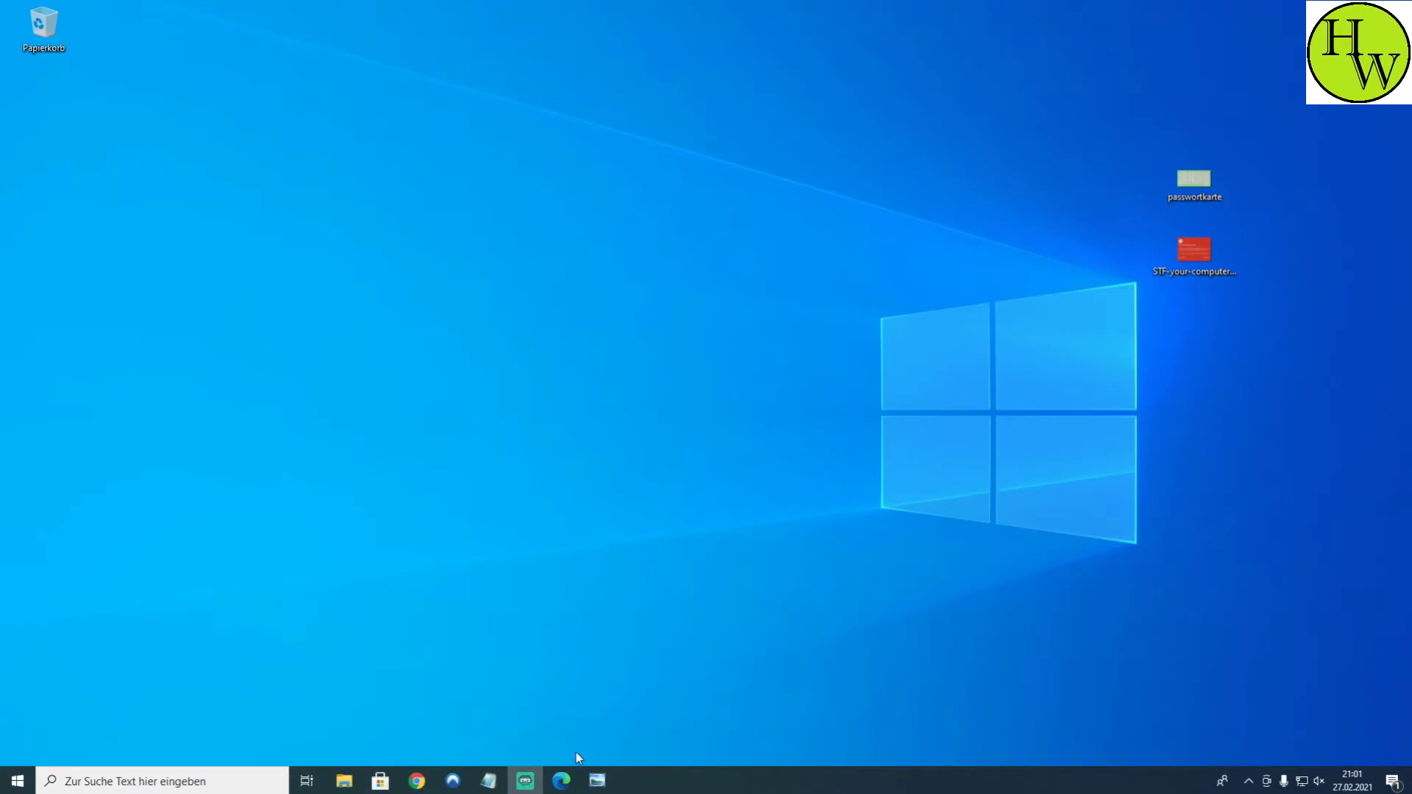
click(562, 784)
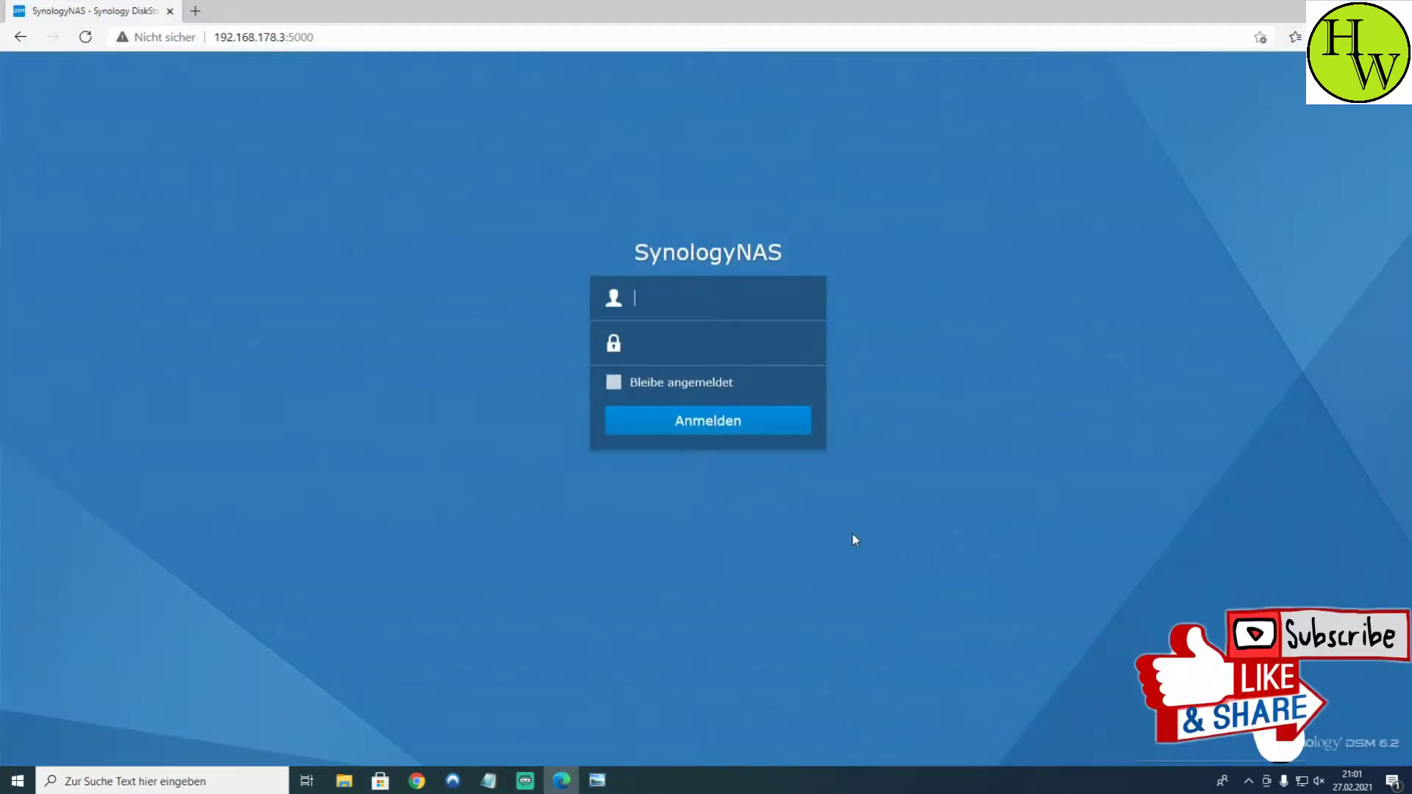
click(488, 782)
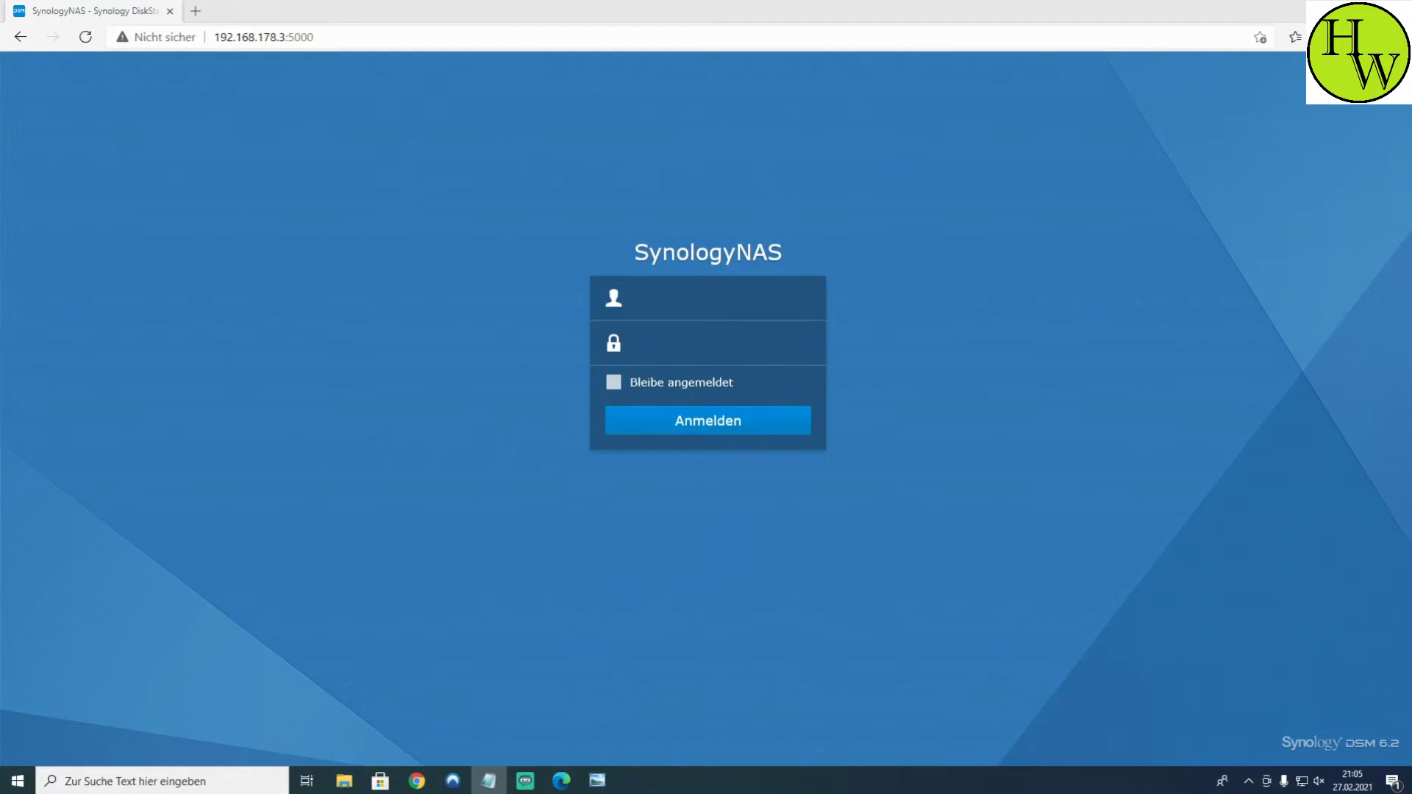
Open the passwortkarte image from the desktop to view the password card grid, and close it
click(1328, 11)
double_click(1201, 179)
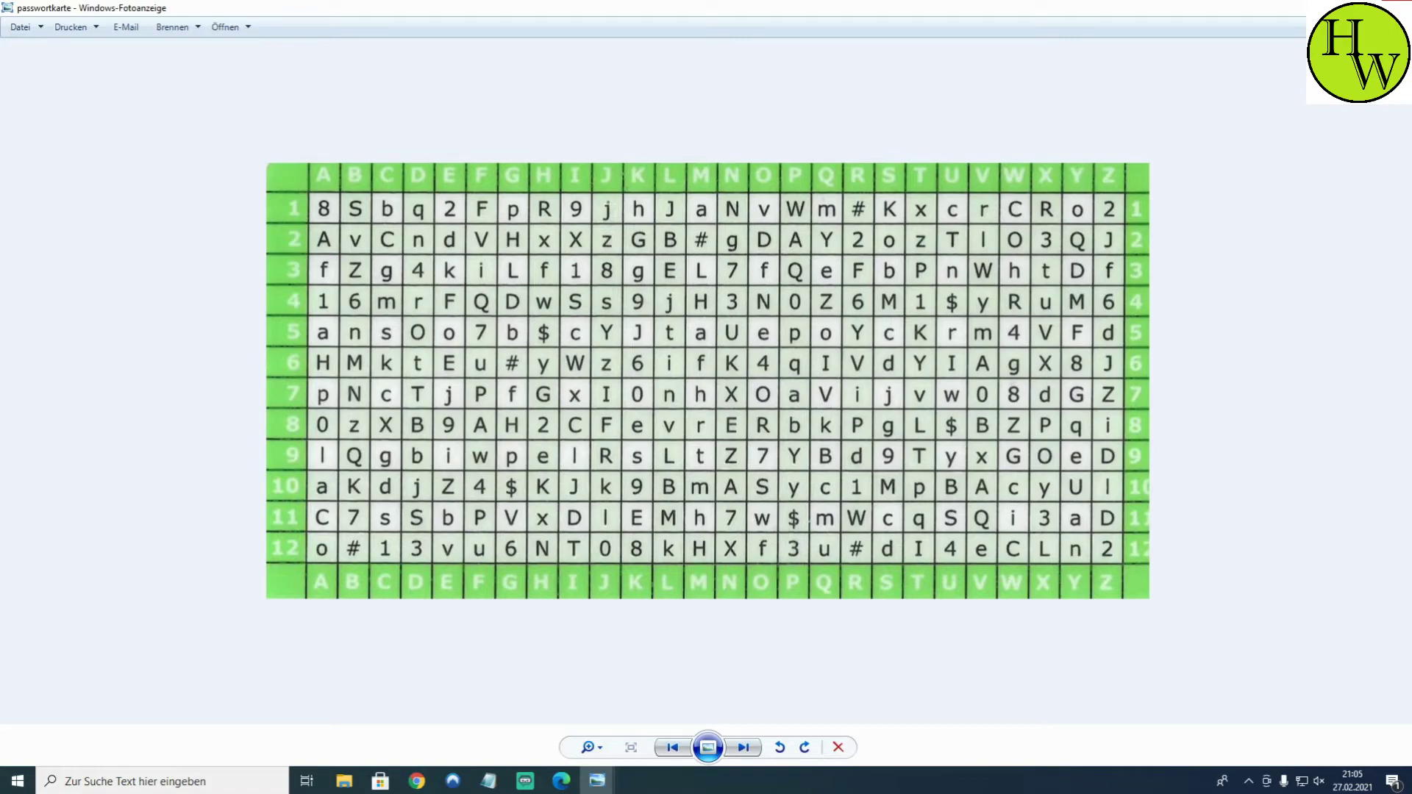
click(1396, 7)
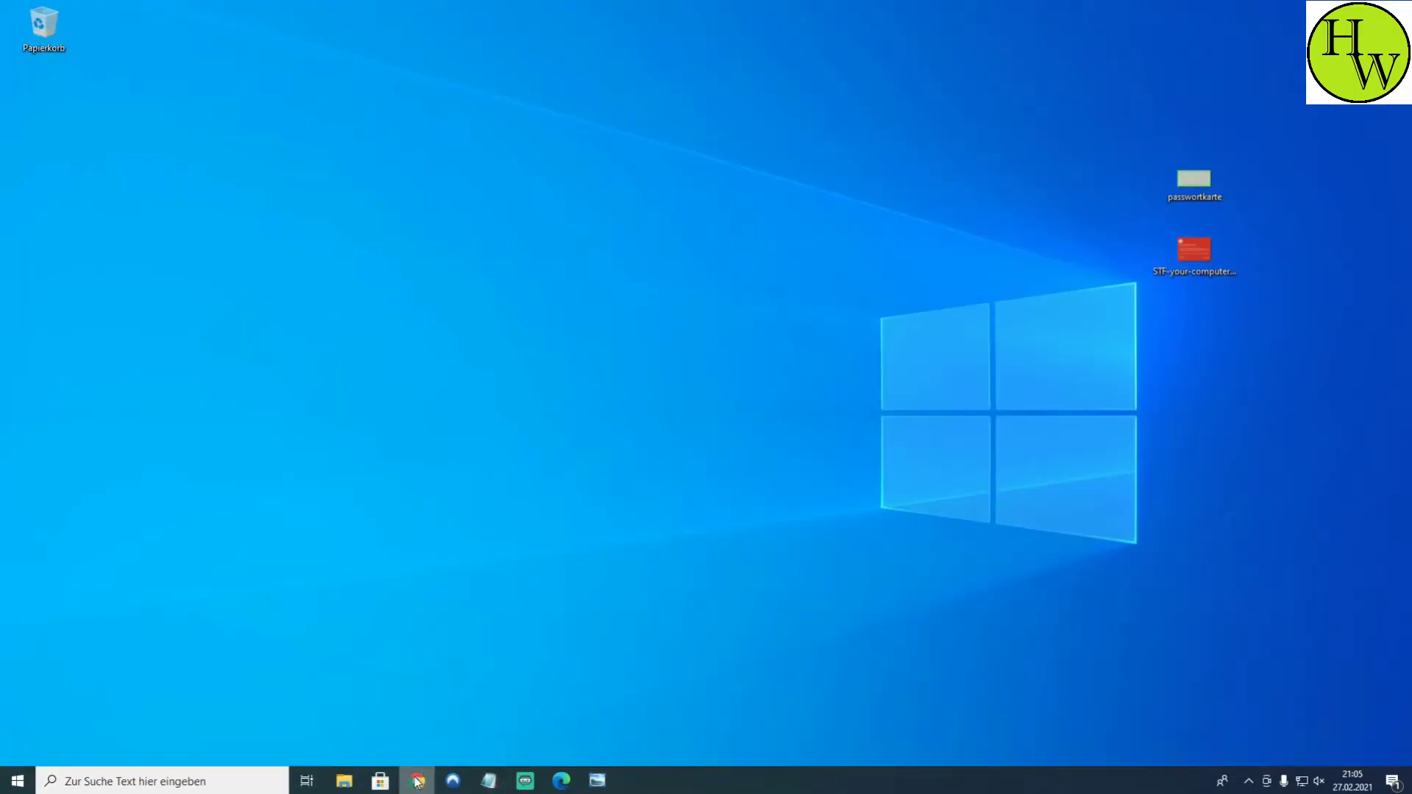
Switch back to Edge with the SynologyNAS sign-in page at 192.168.178.3:5000
click(561, 781)
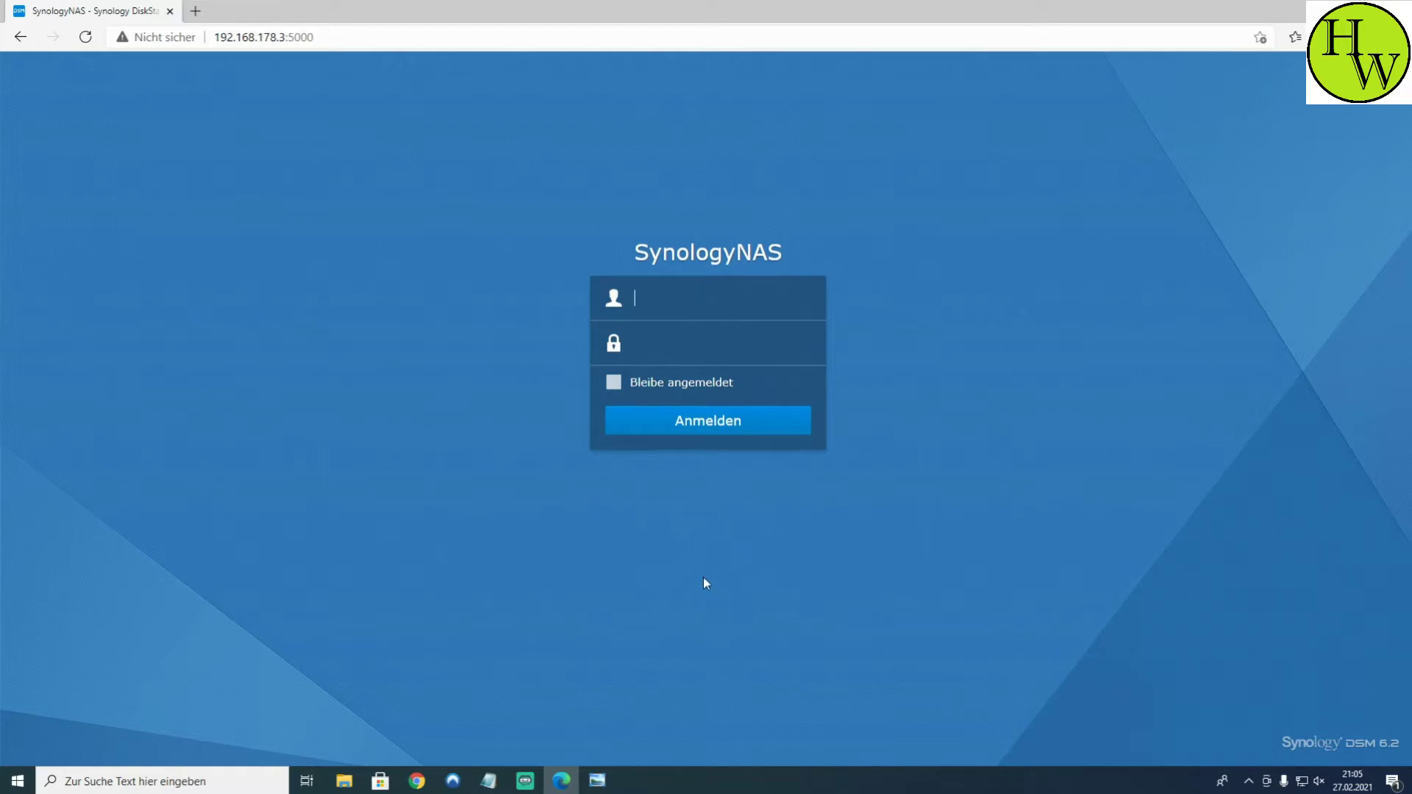
click(417, 781)
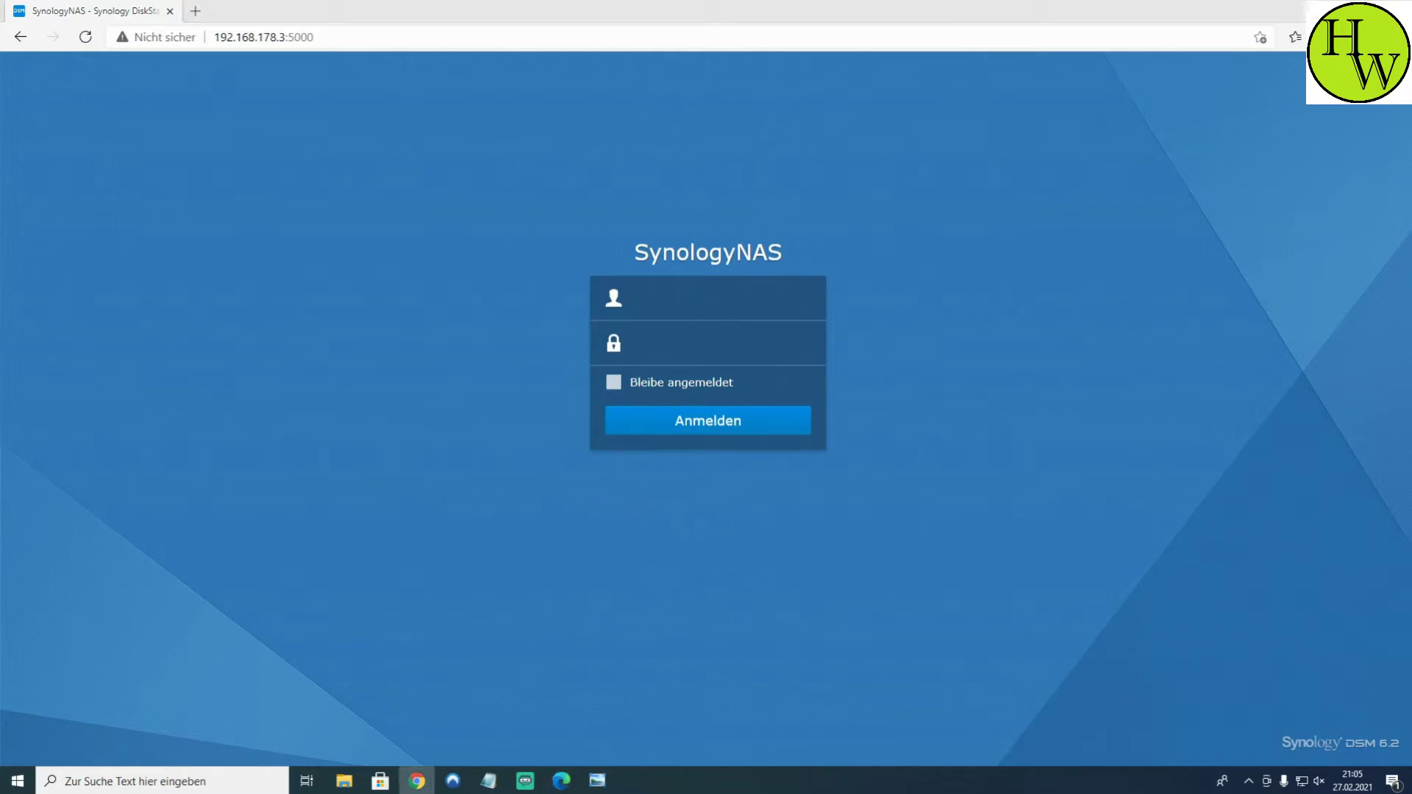
key(alt+Tab)
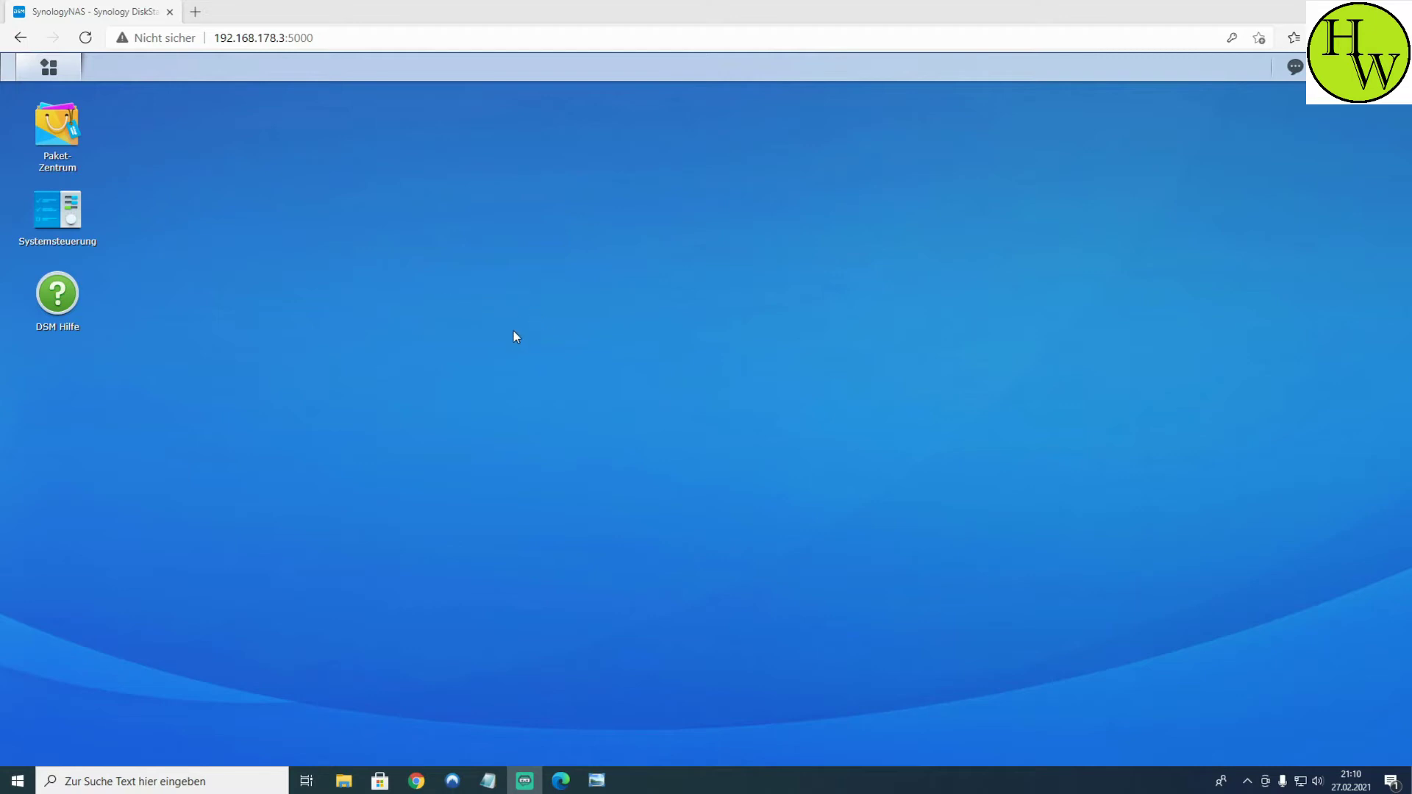
Review the notification and automatic installation options in the DSM update settings, discard any changes and close the Systemsteuerung
click(70, 220)
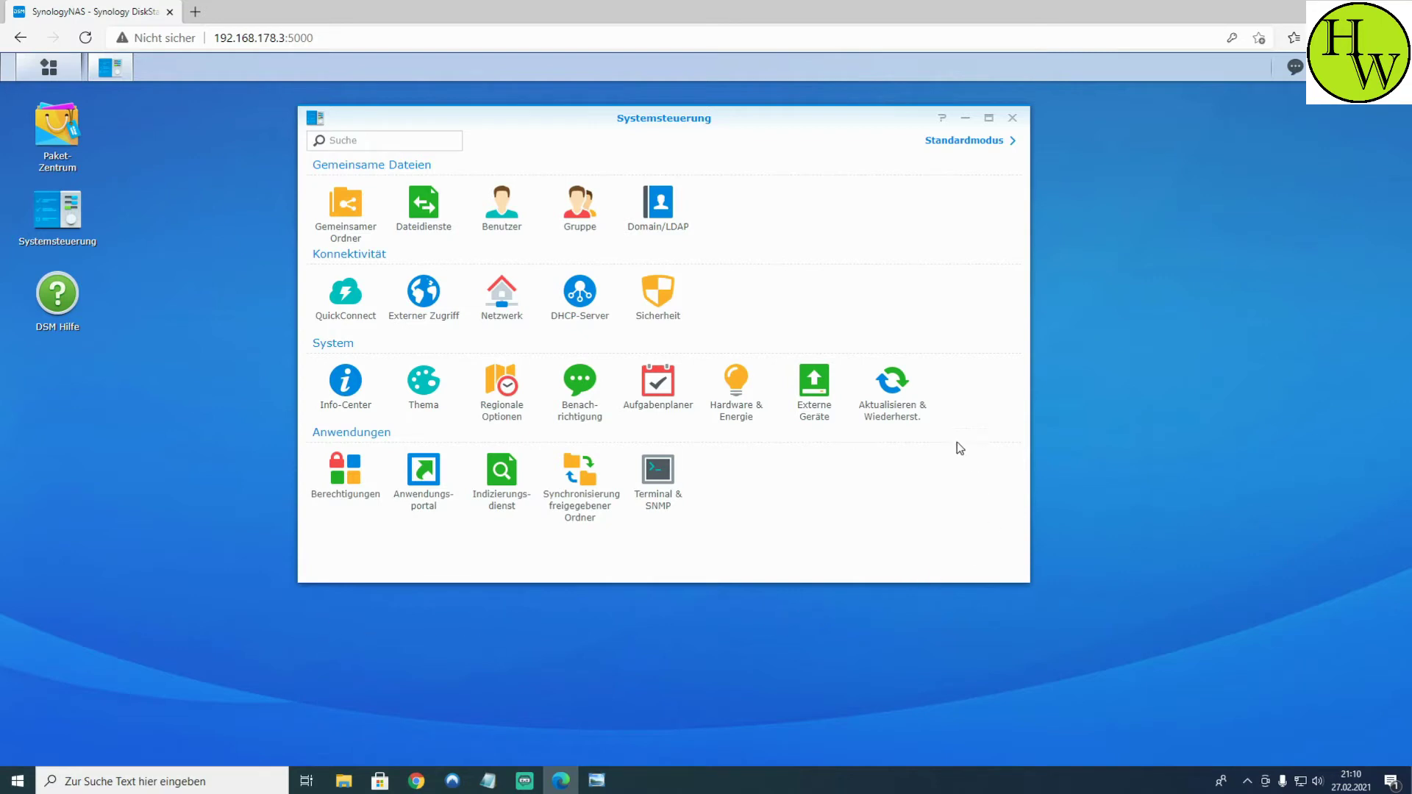
click(890, 401)
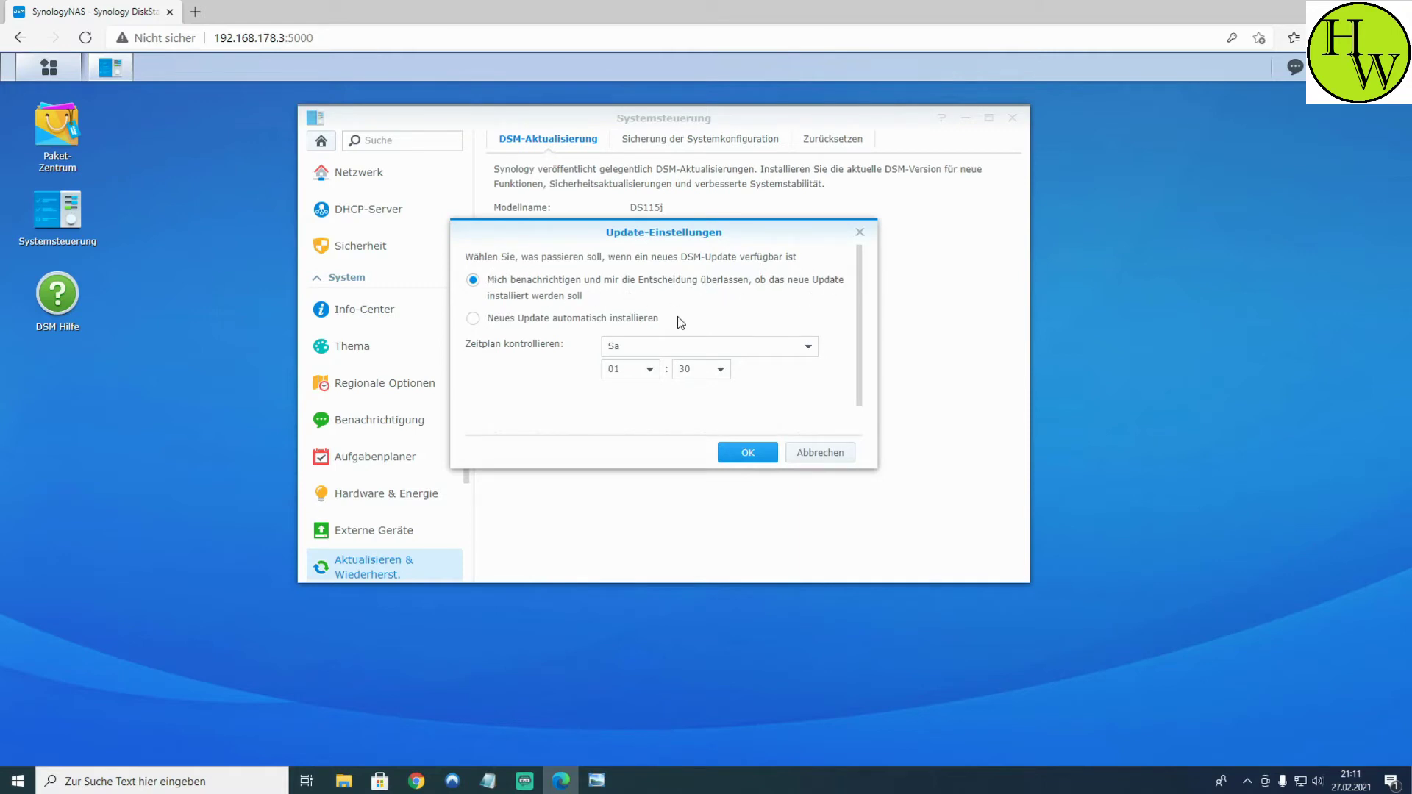
click(473, 320)
click(474, 282)
click(822, 454)
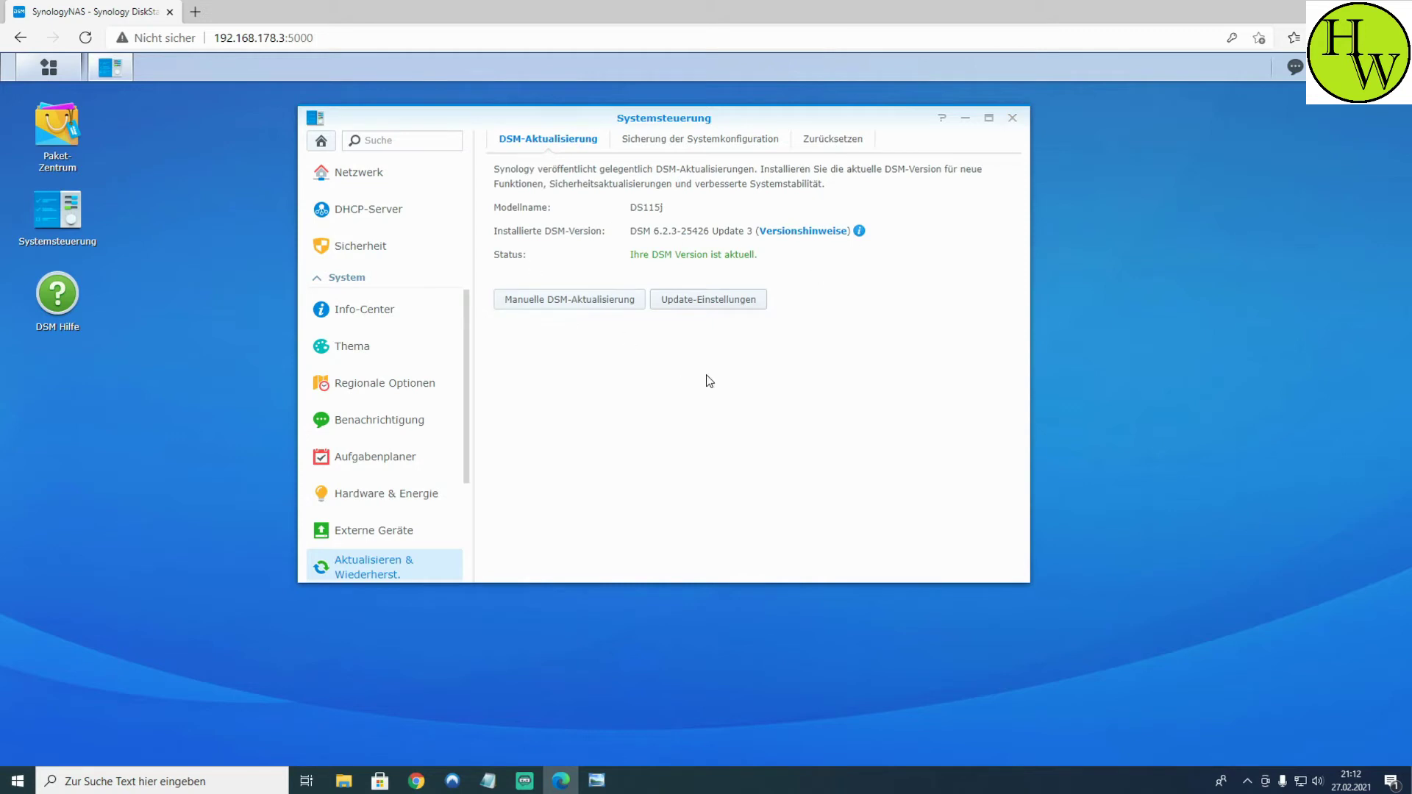
click(1013, 117)
Open the Paket-Zentrum, move its window to the middle of the desktop and browse the packages available for installation
click(57, 129)
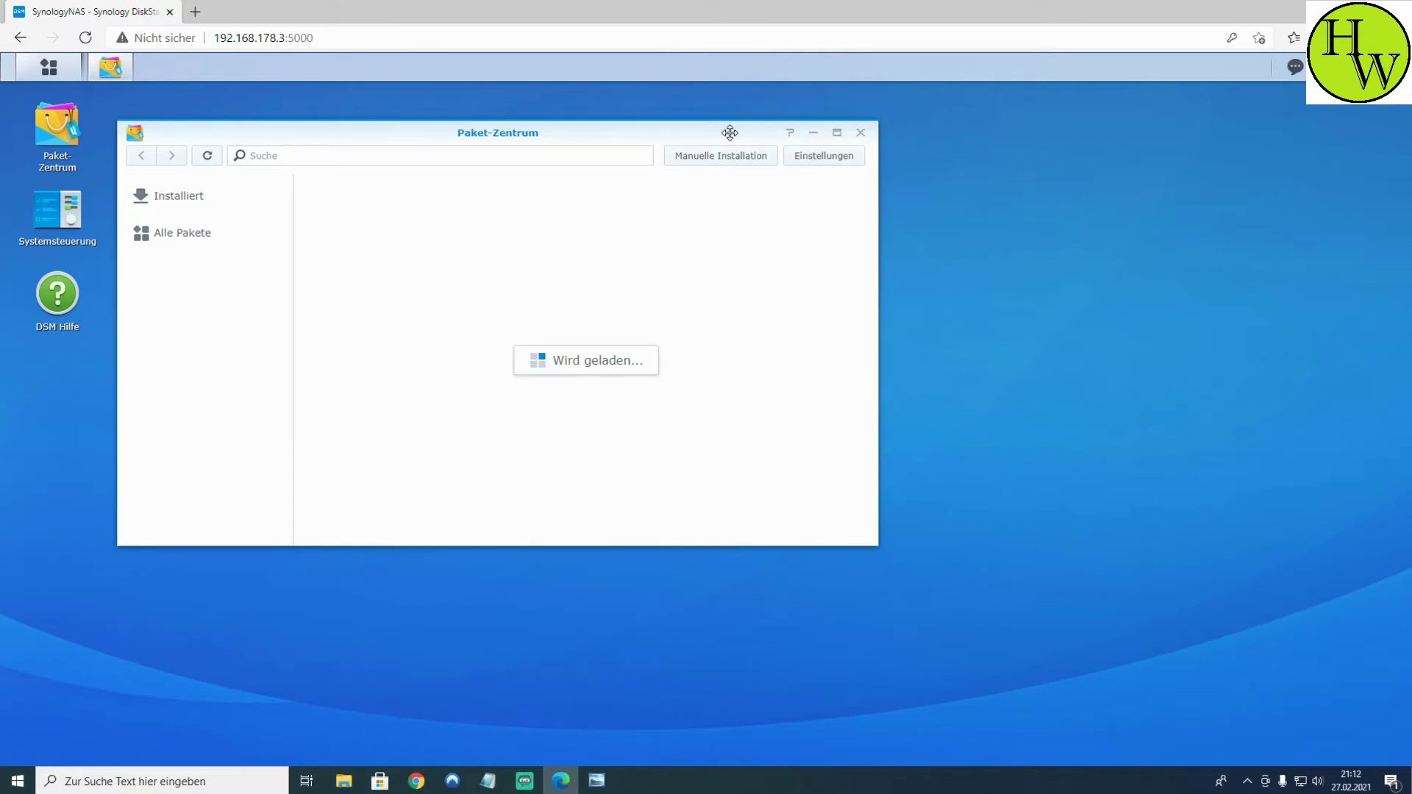
drag(730, 133, 751, 133)
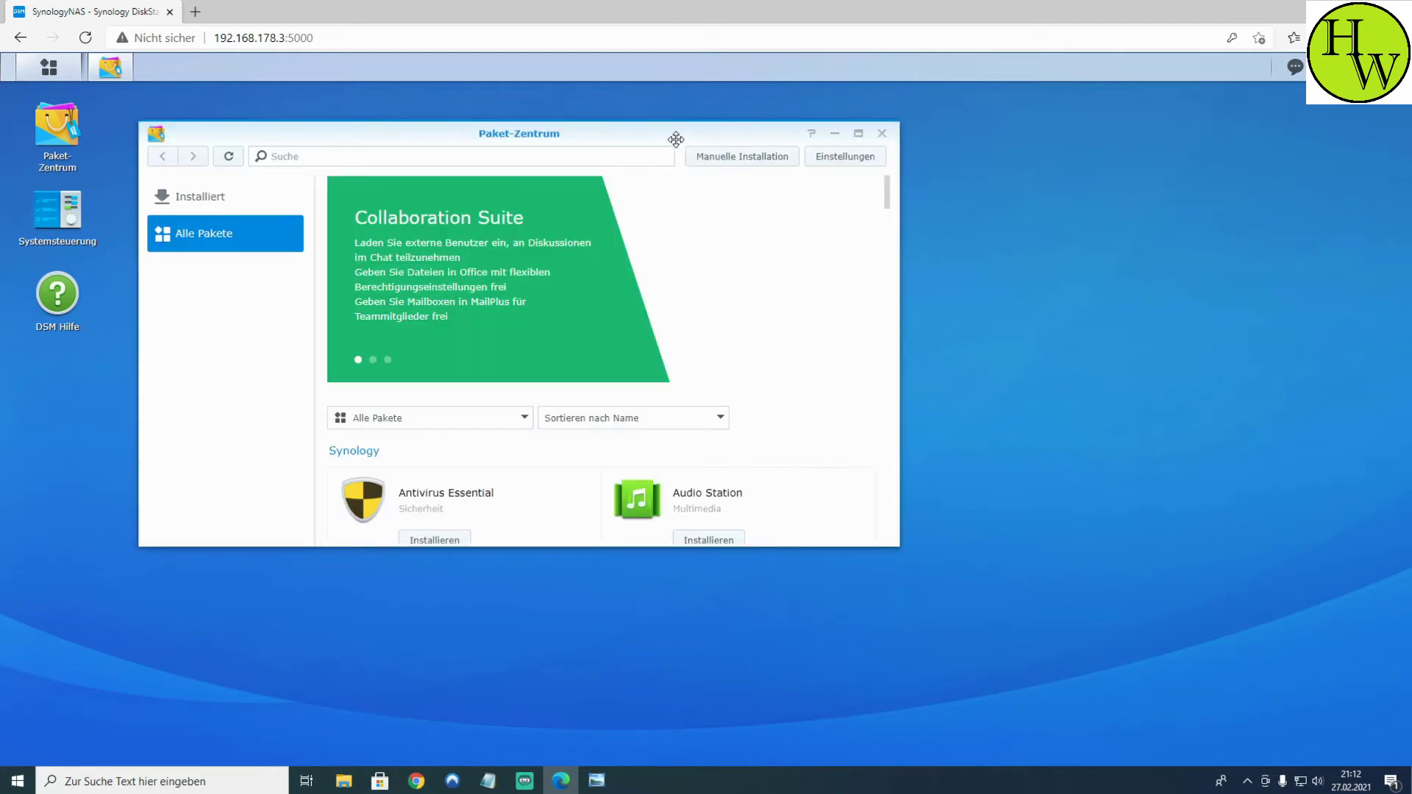
drag(617, 130, 812, 122)
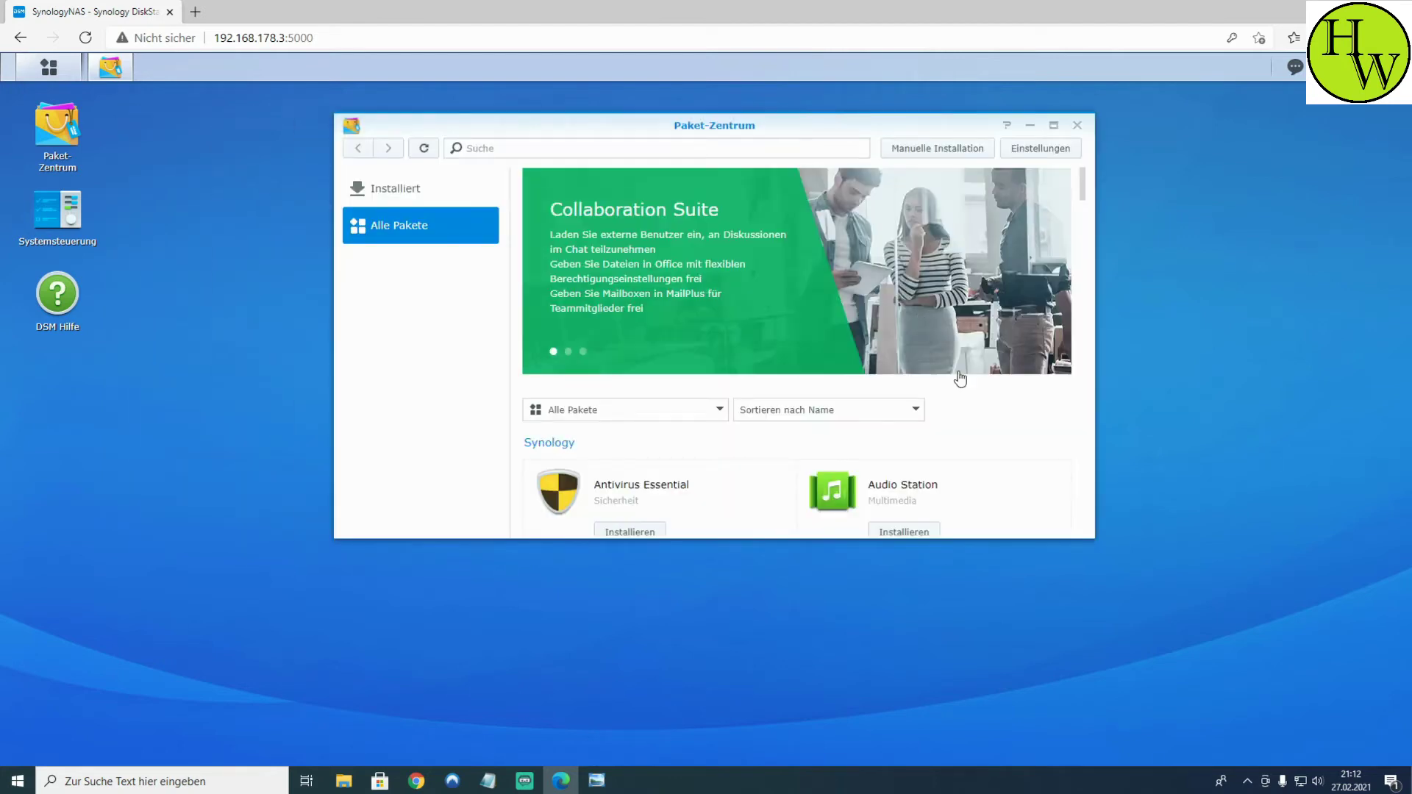
scroll(944, 435, down, 1)
scroll(946, 440, down, 1)
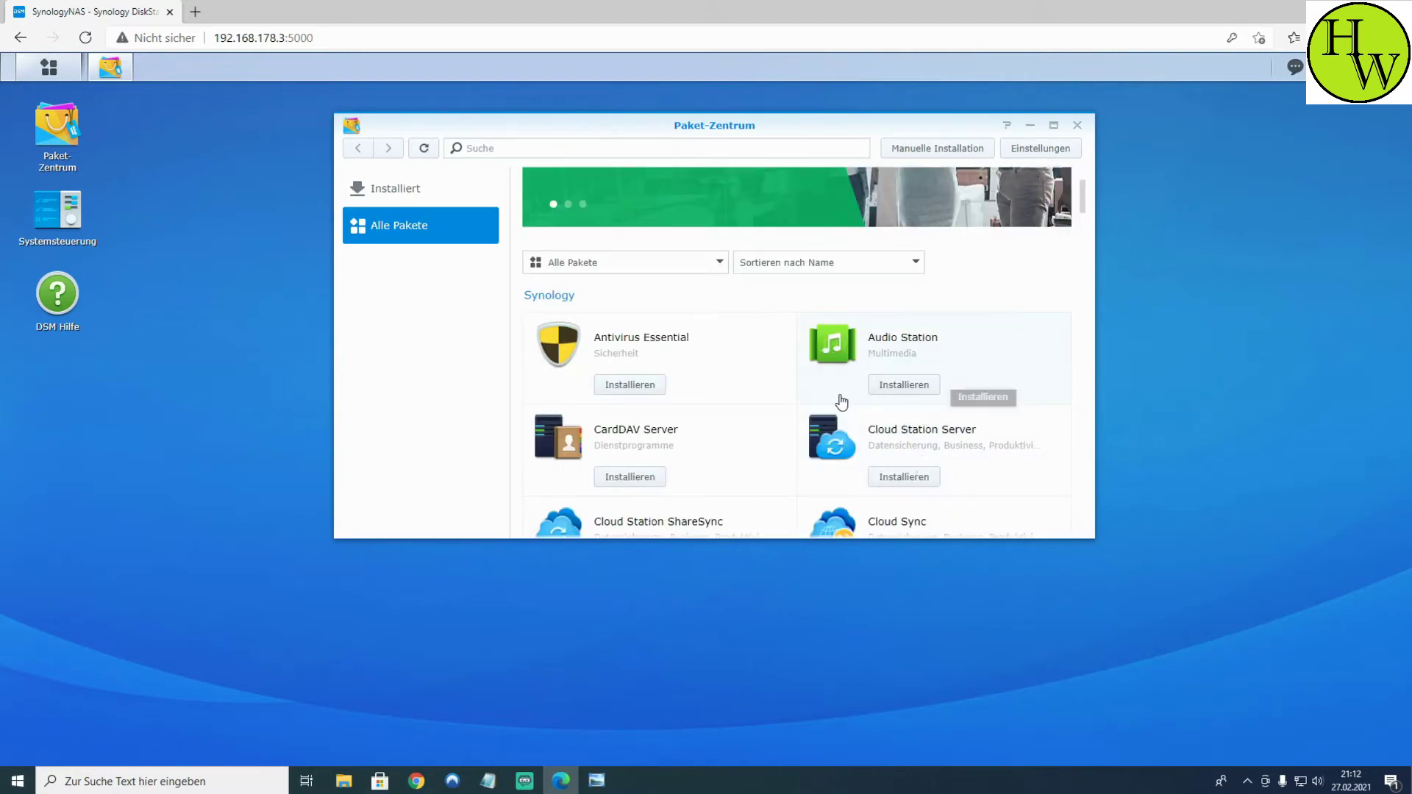
scroll(906, 389, down, 3)
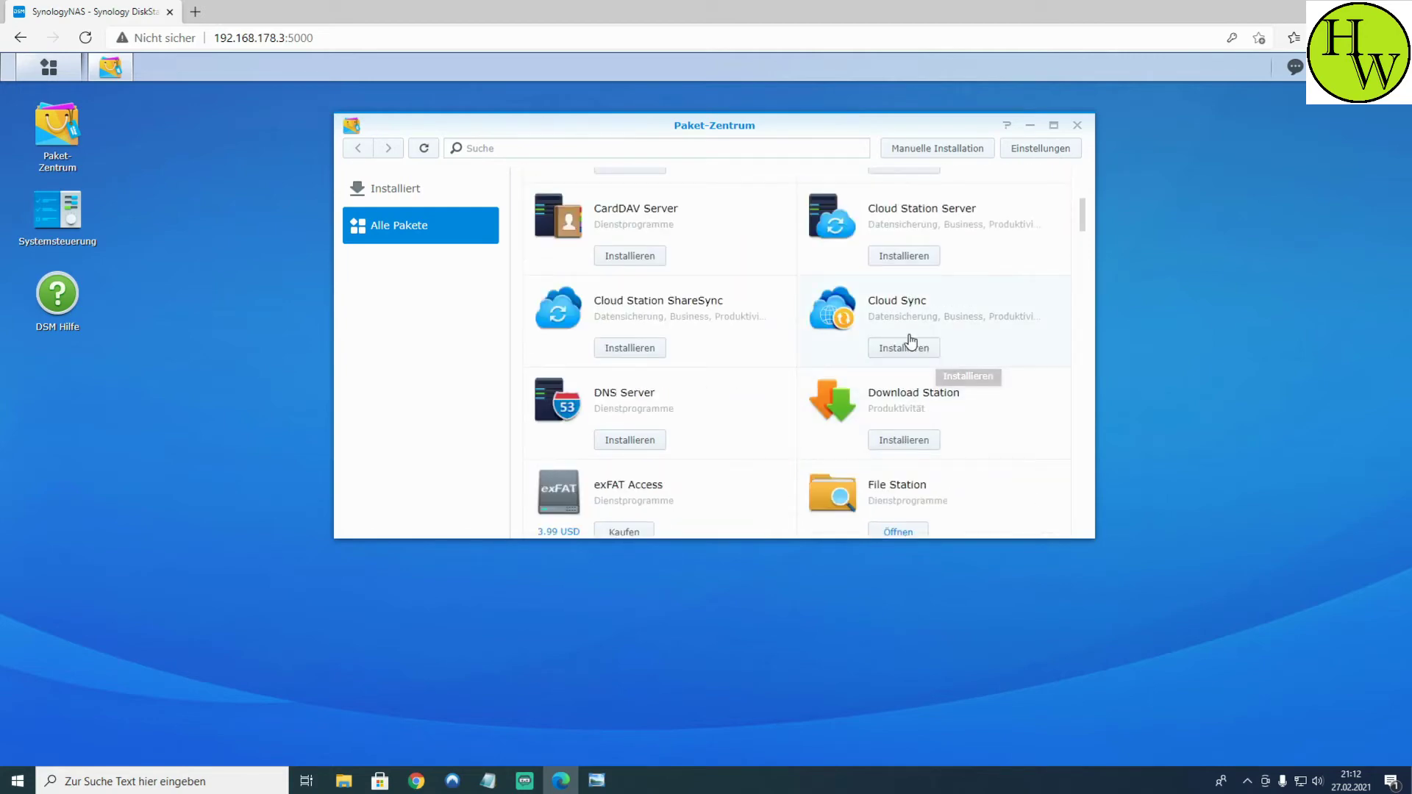
Look through the installed packages in the Paket-Zentrum and return to the list of all packages
click(408, 197)
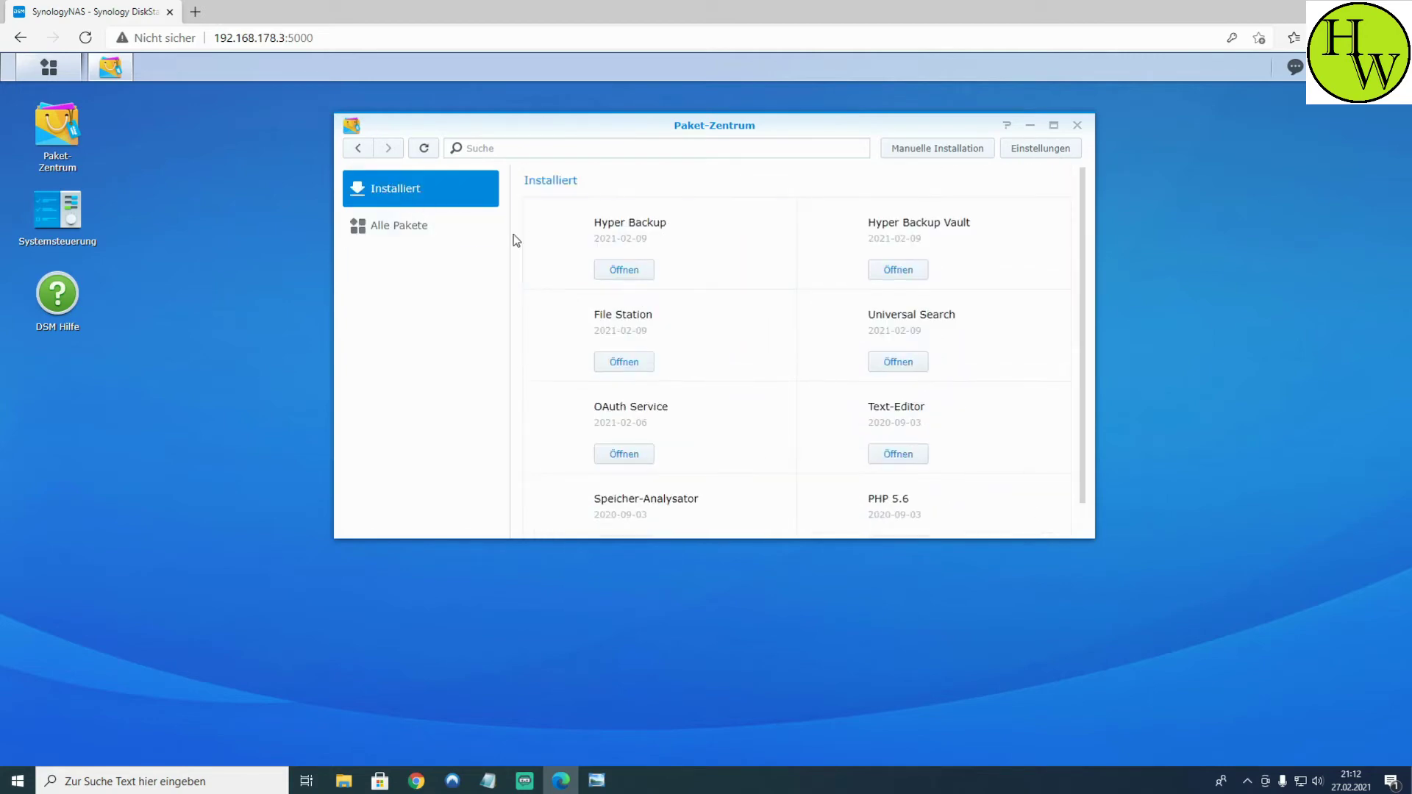
scroll(894, 313, down, 1)
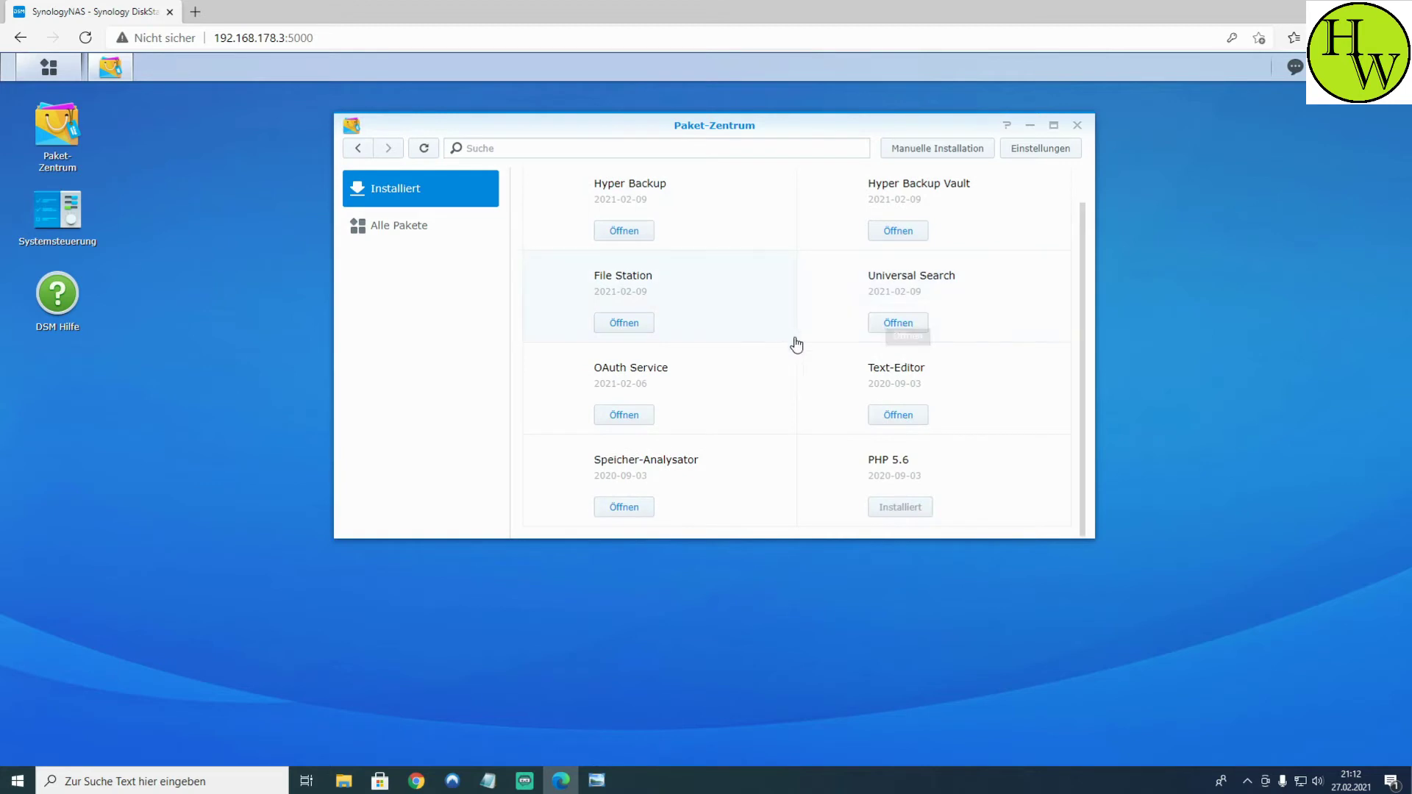
scroll(735, 324, up, 1)
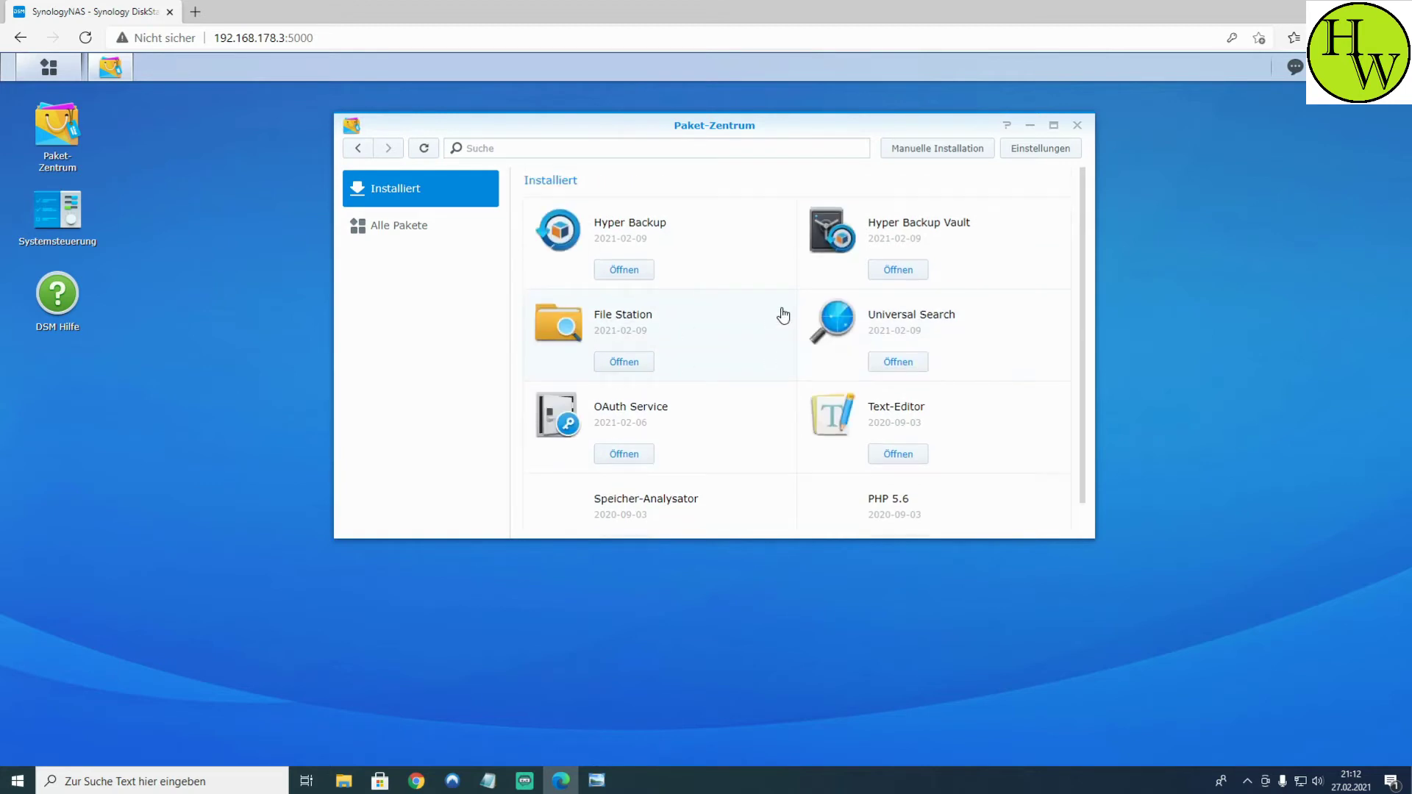
click(434, 232)
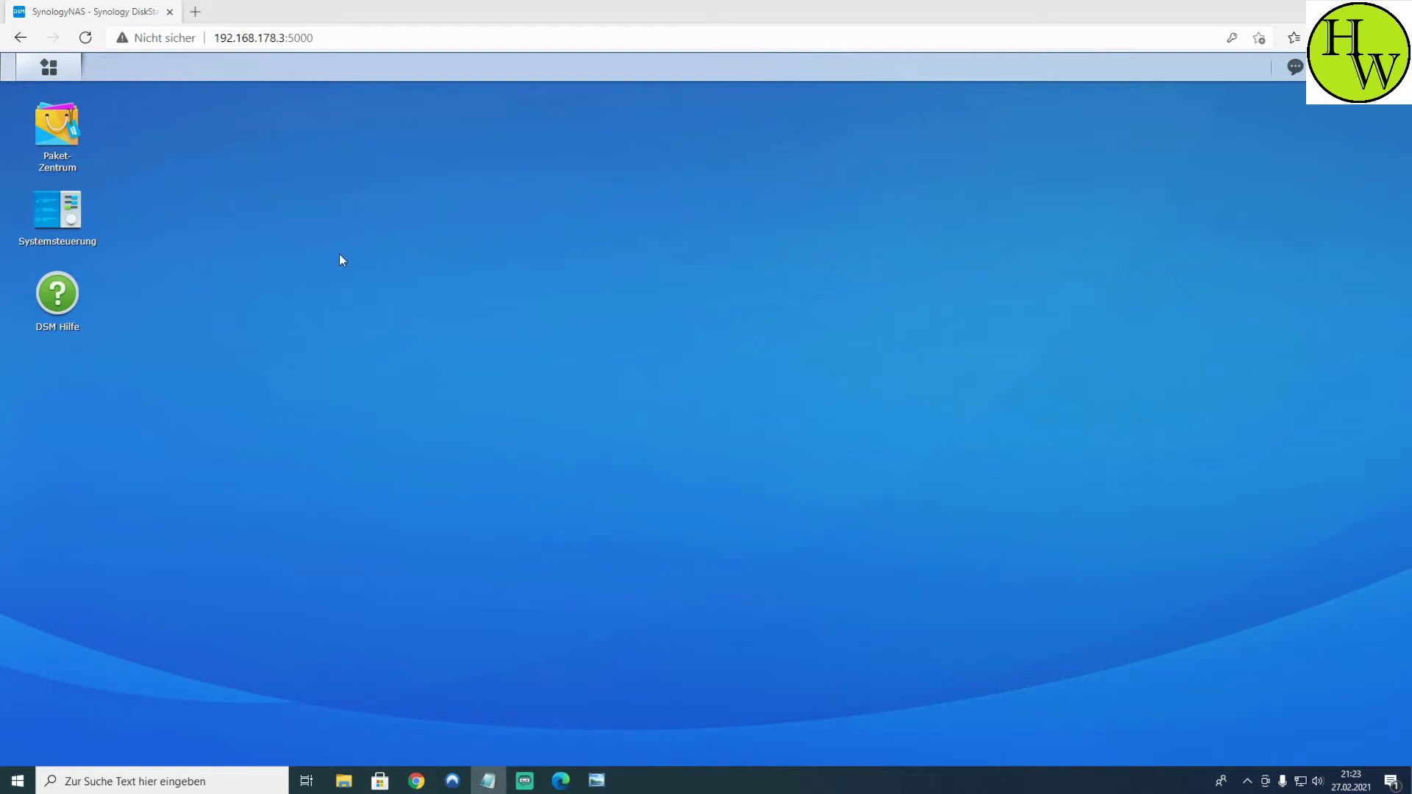
Open the Dateidienste settings in the Systemsteuerung and examine which of the SMB, AFP and NFS services are activated
click(66, 219)
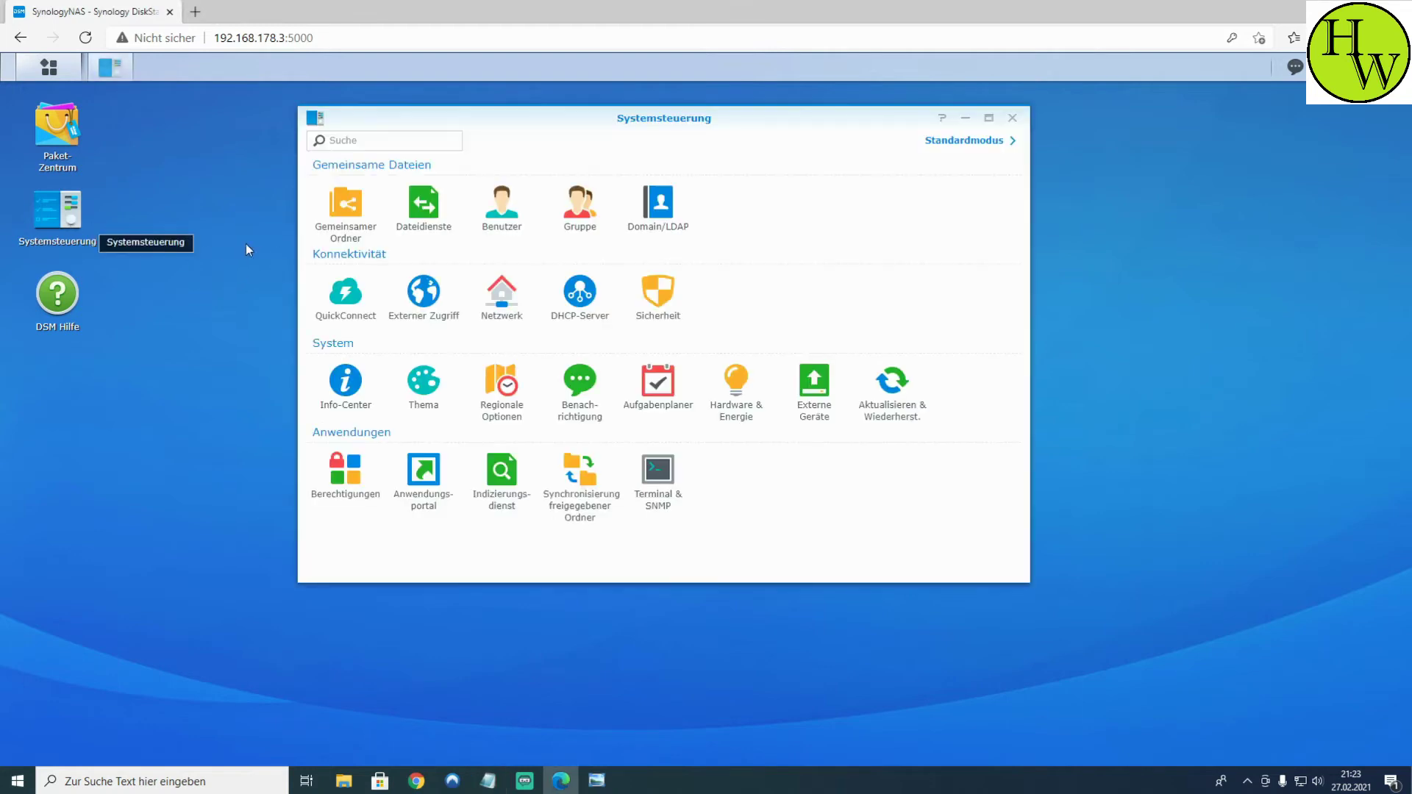
click(425, 219)
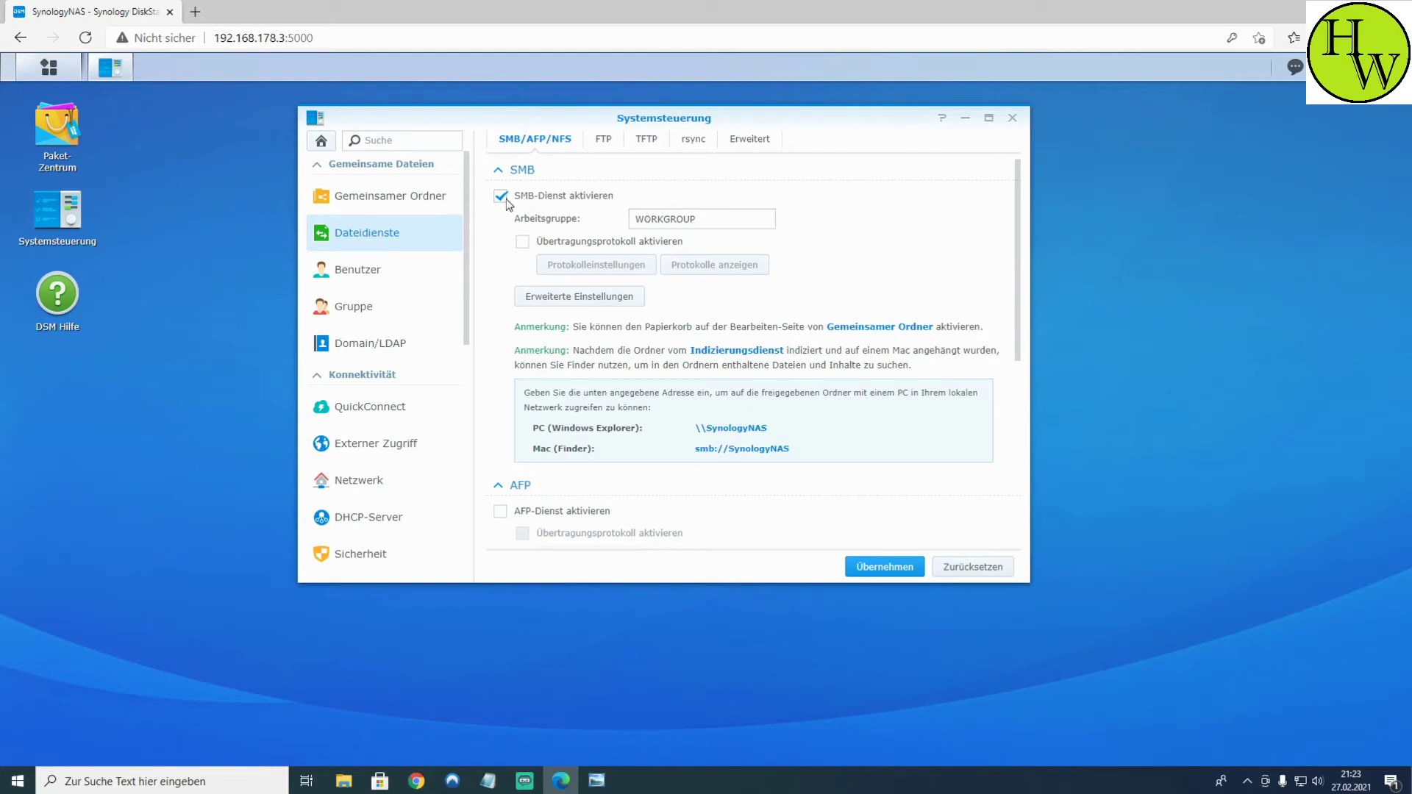
scroll(602, 332, down, 2)
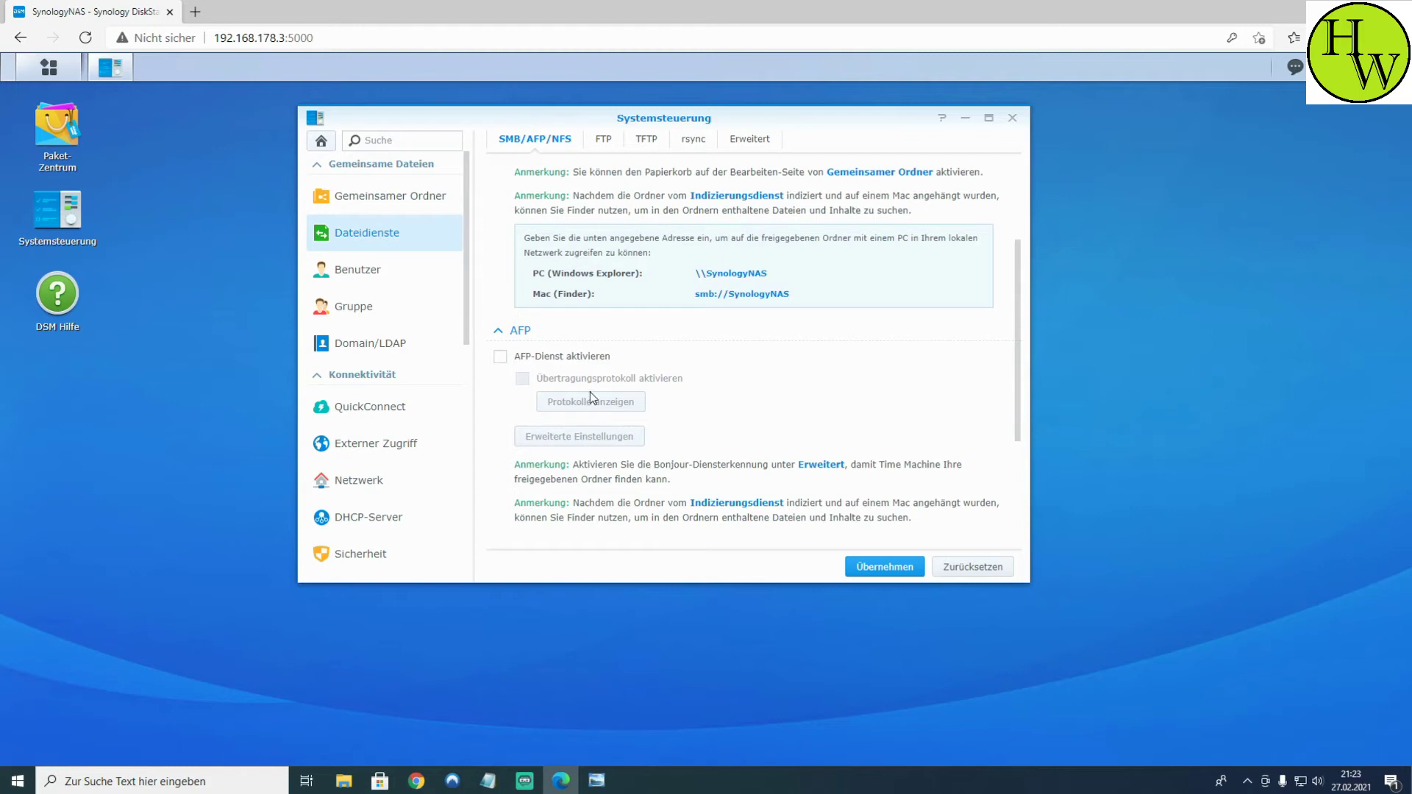
scroll(515, 351, down, 1)
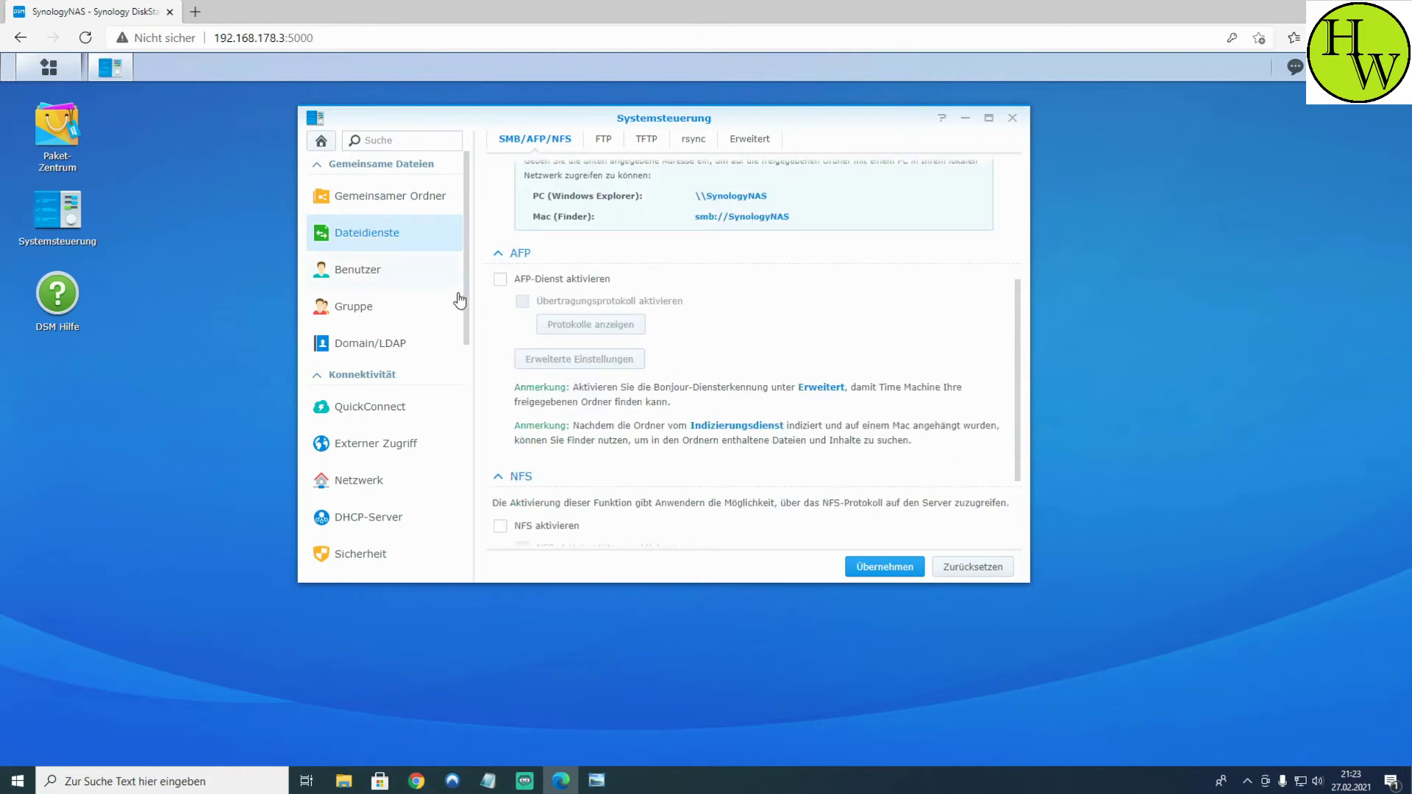
scroll(634, 477, down, 1)
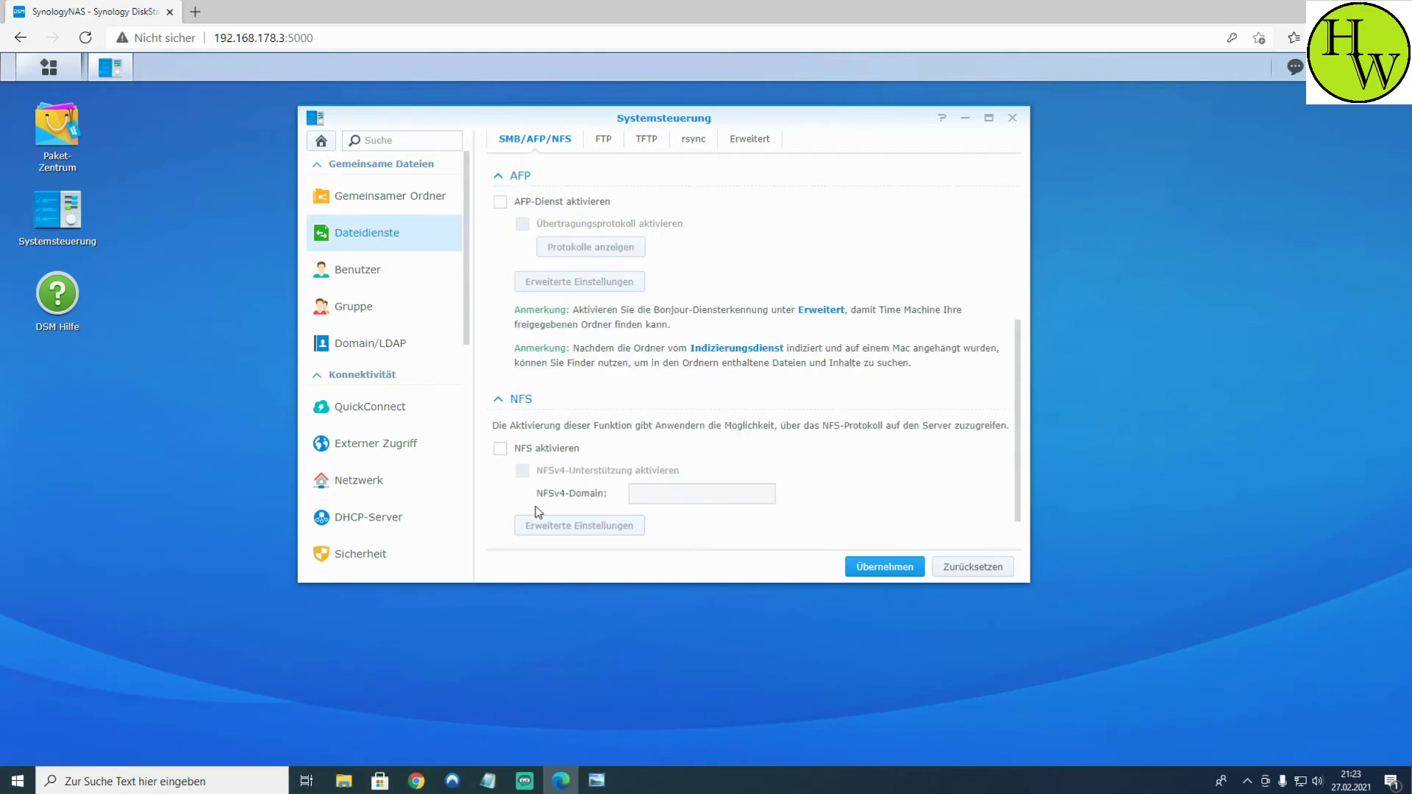
scroll(660, 492, up, 2)
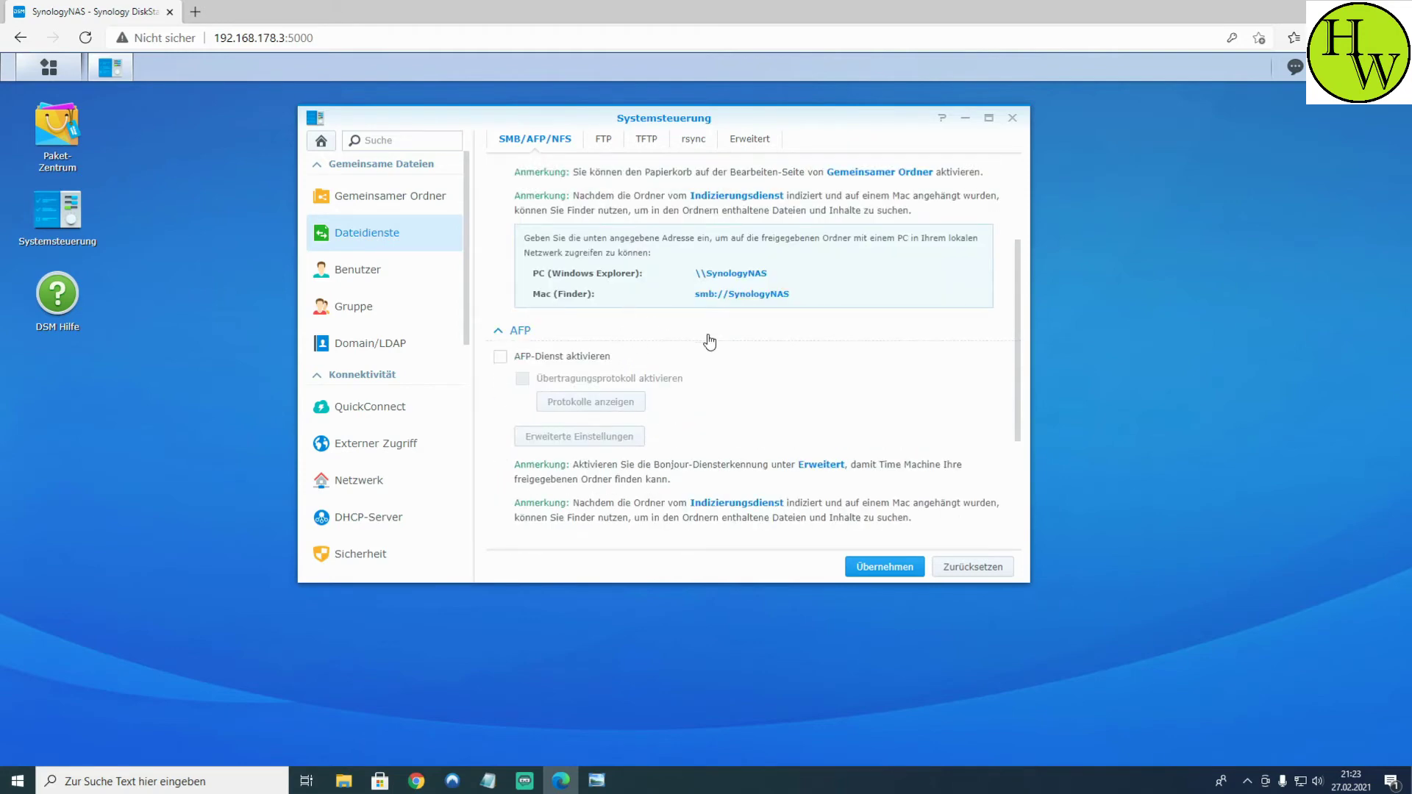
scroll(698, 364, up, 2)
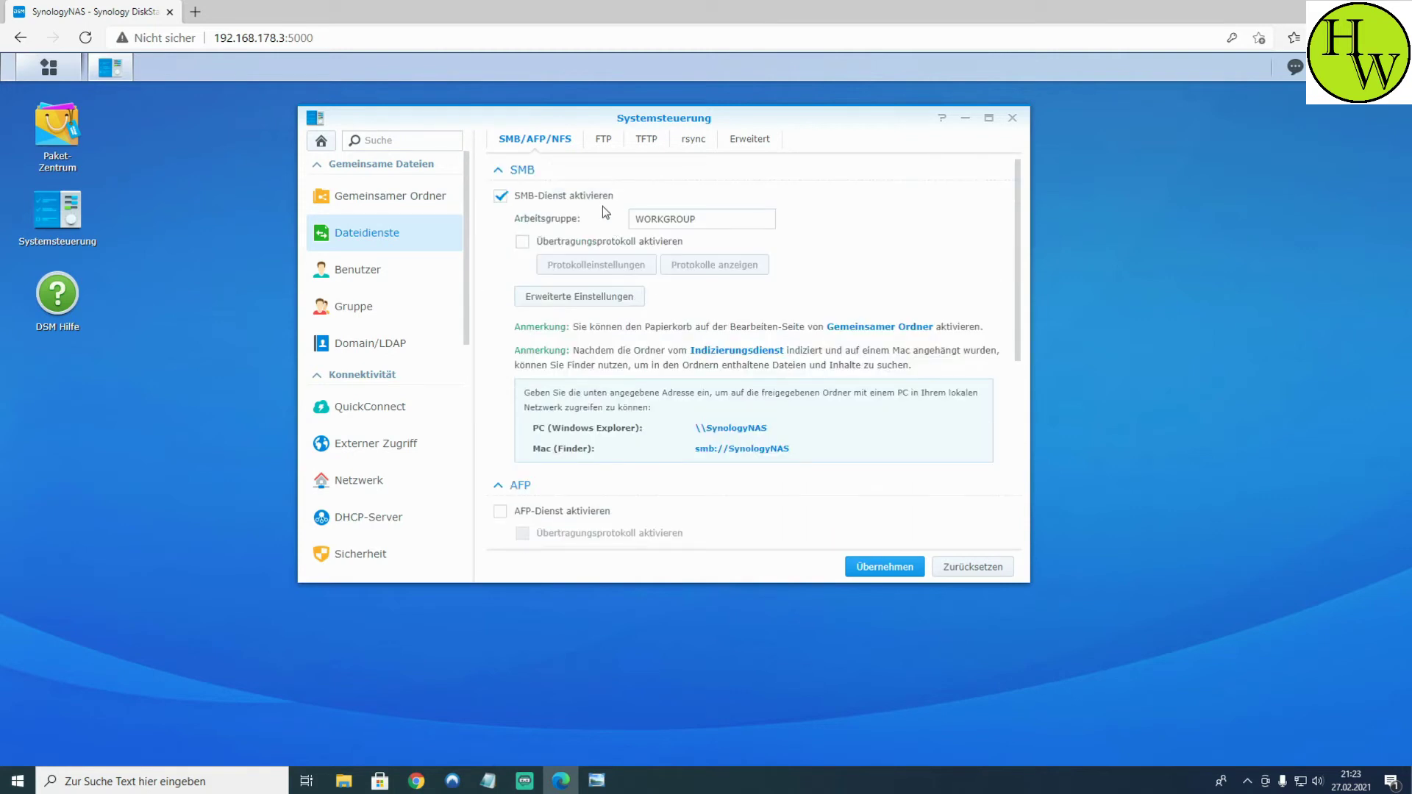
Examine the FTP, FTPS and SFTP service settings in the Dateidienste
click(600, 140)
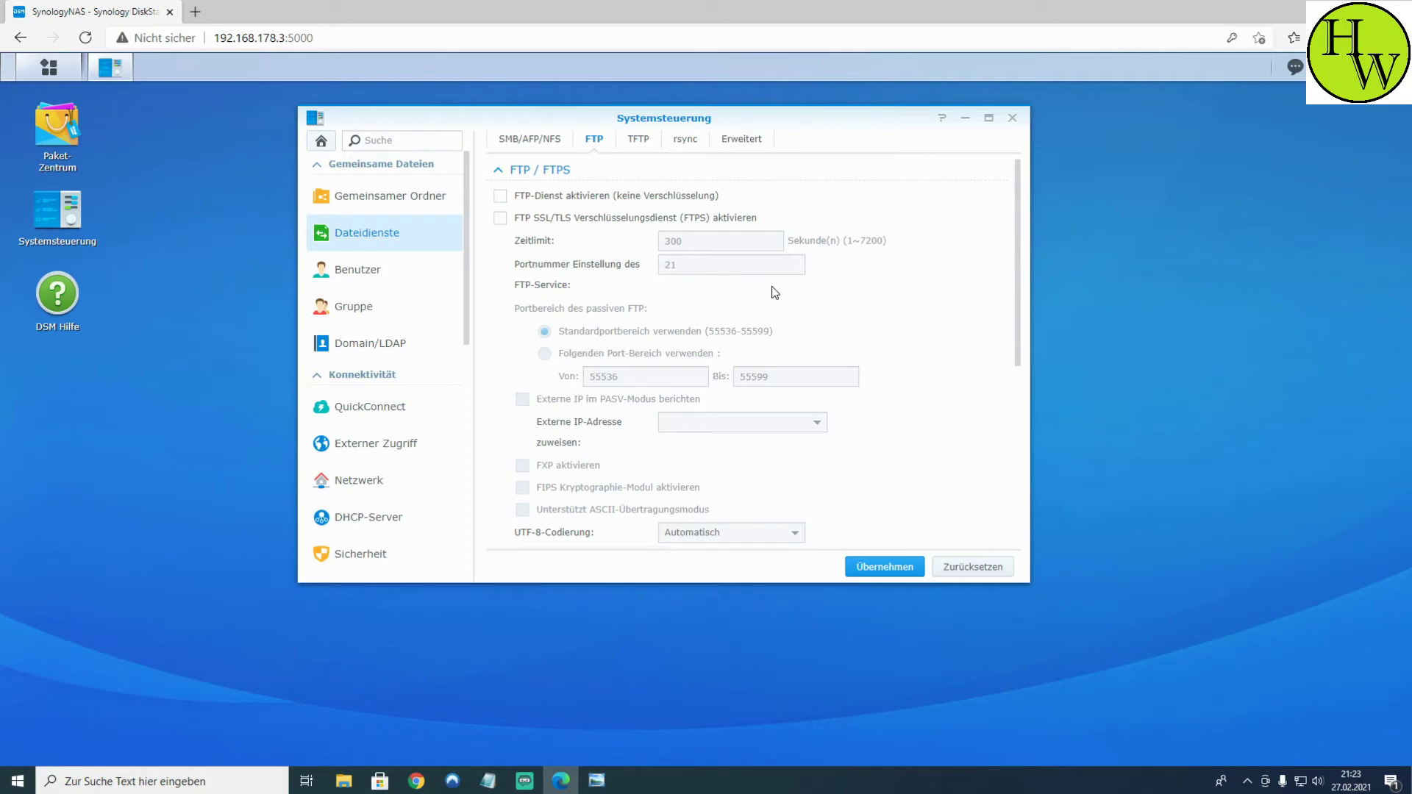
scroll(703, 301, down, 4)
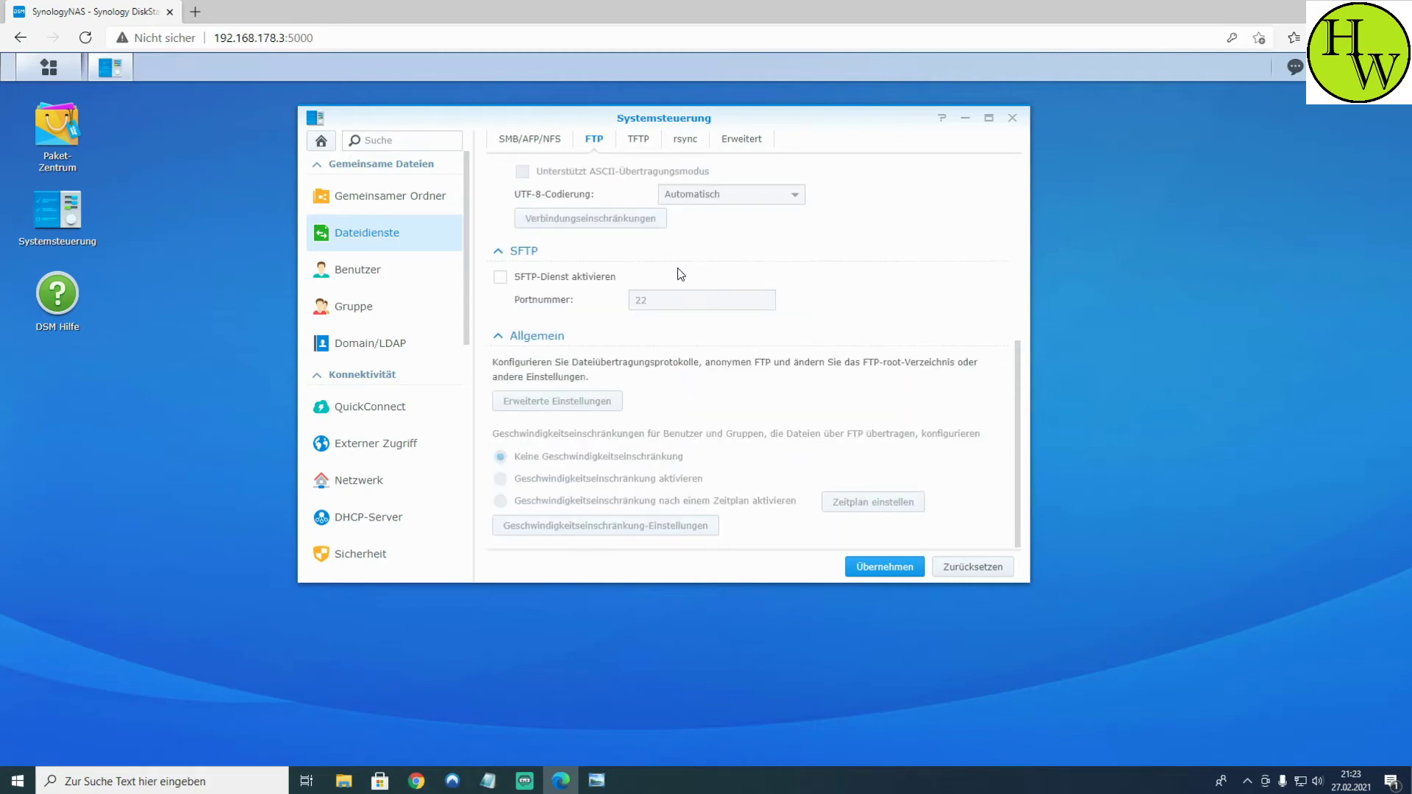
scroll(677, 268, up, 2)
scroll(689, 275, up, 3)
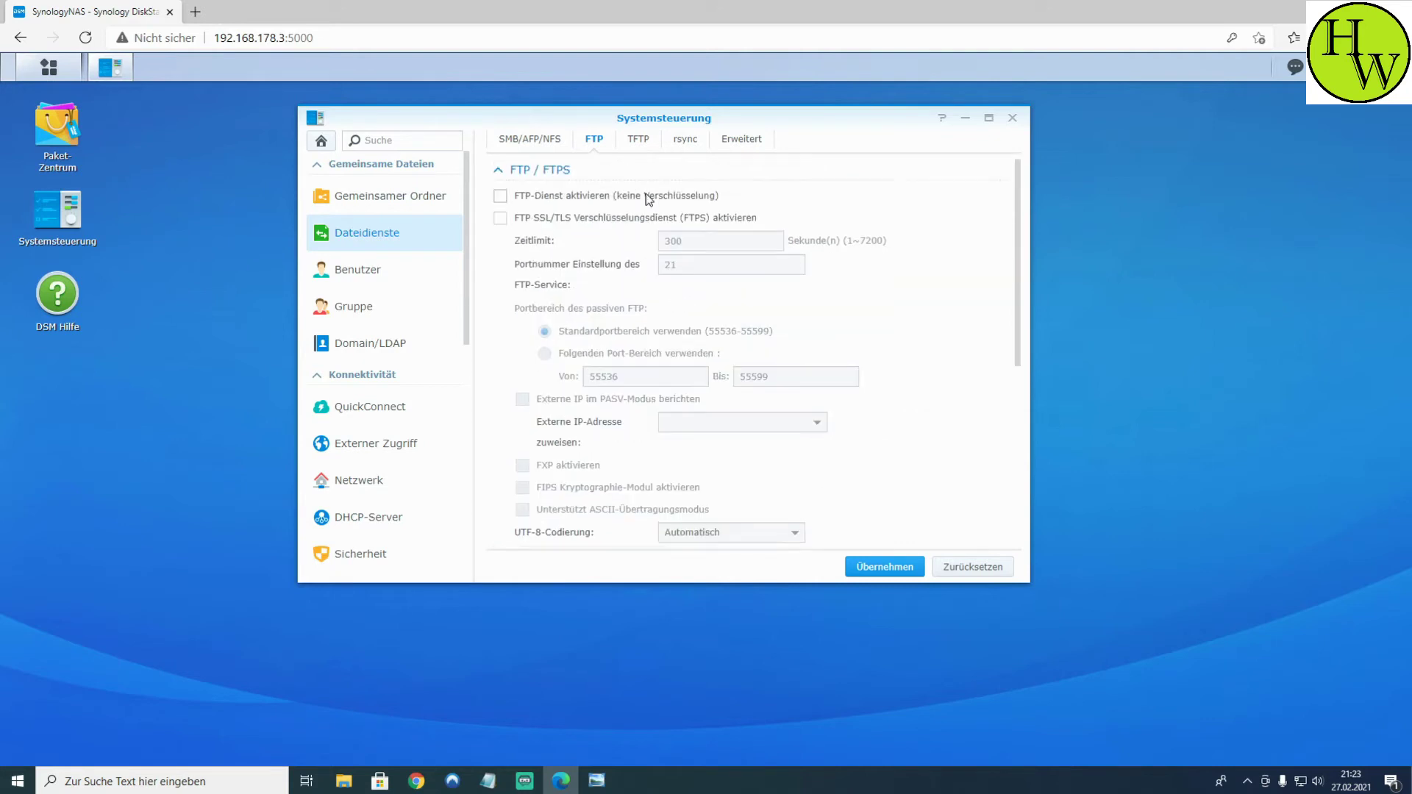
Check the TFTP, rsync and advanced discovery settings of the Dateidienste, and return to the SMB/AFP/NFS settings
click(638, 140)
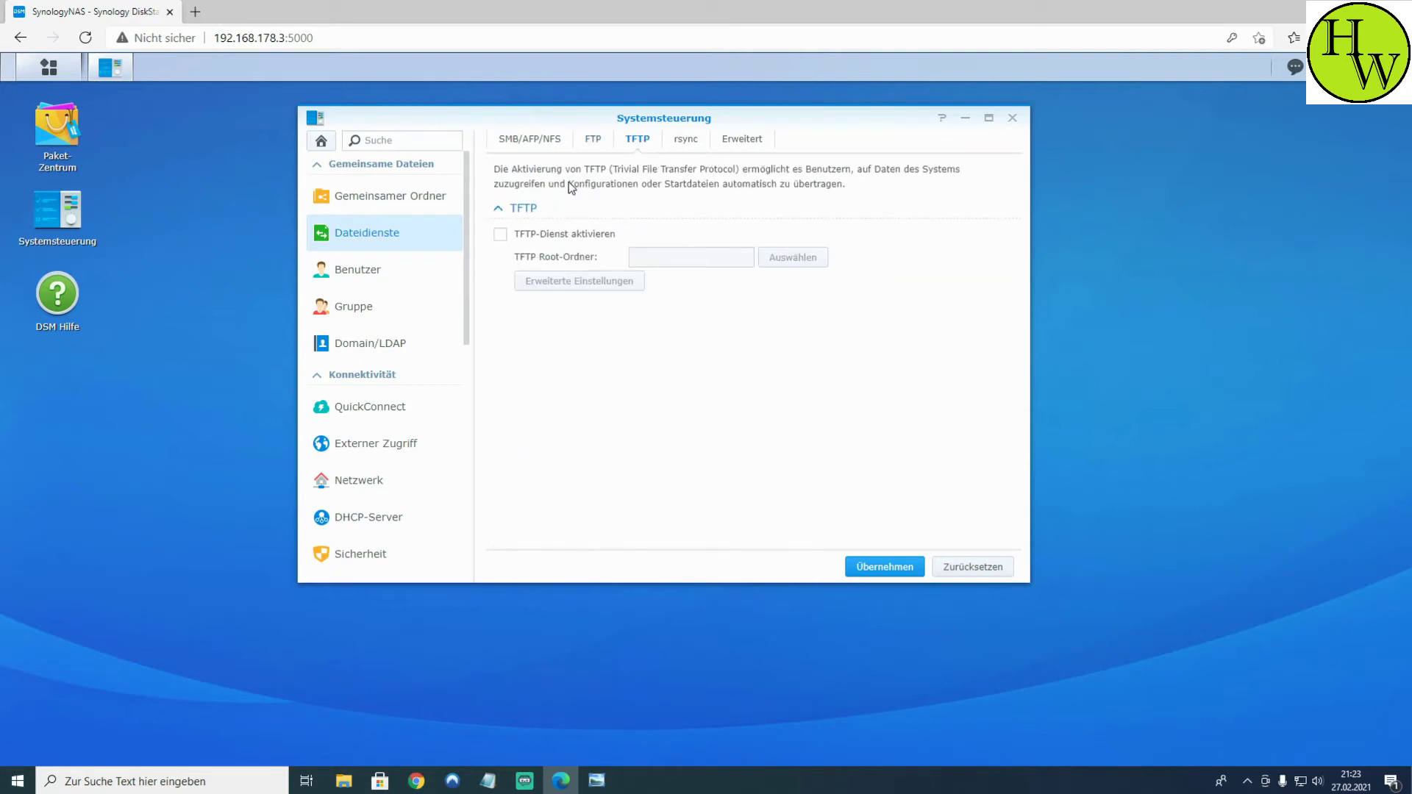
click(686, 139)
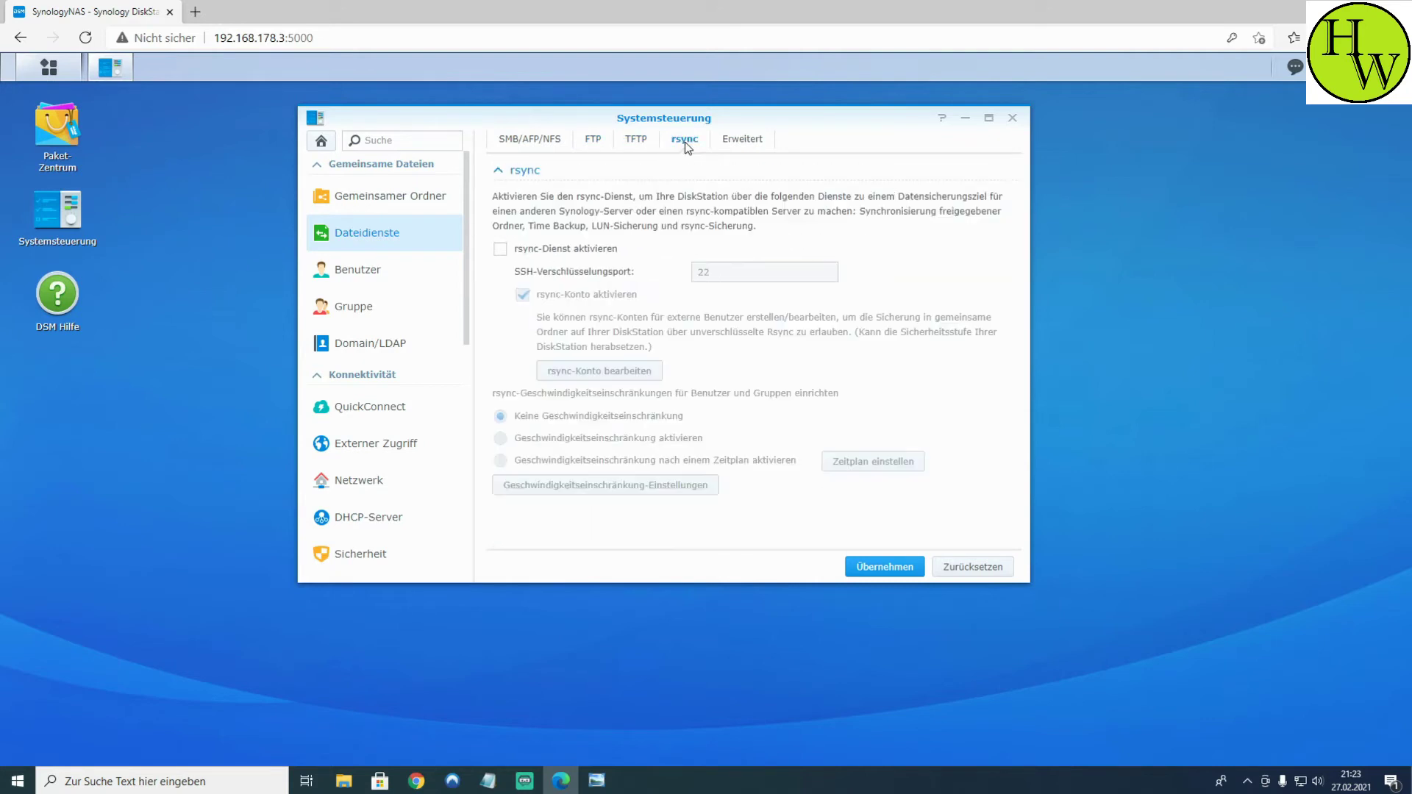
click(743, 142)
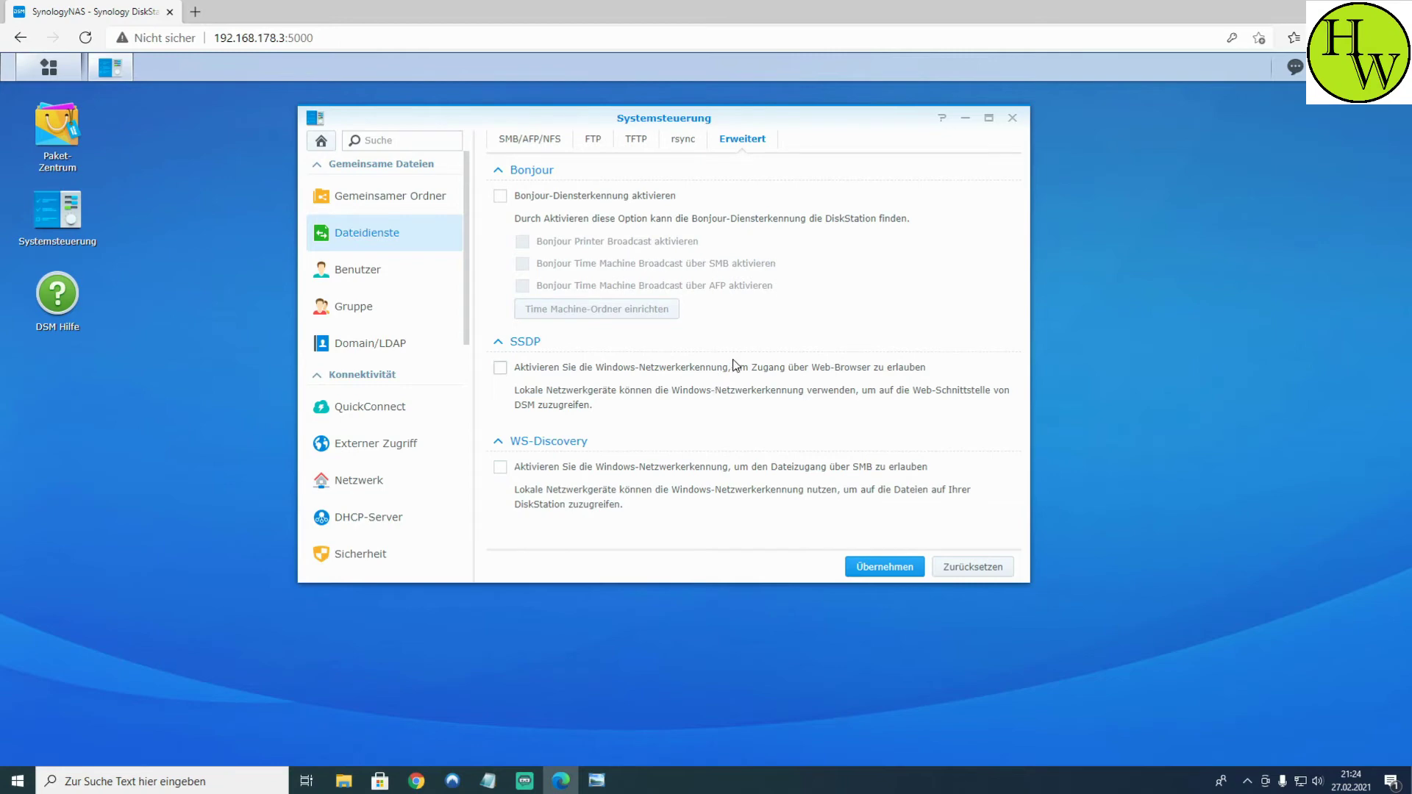
click(530, 141)
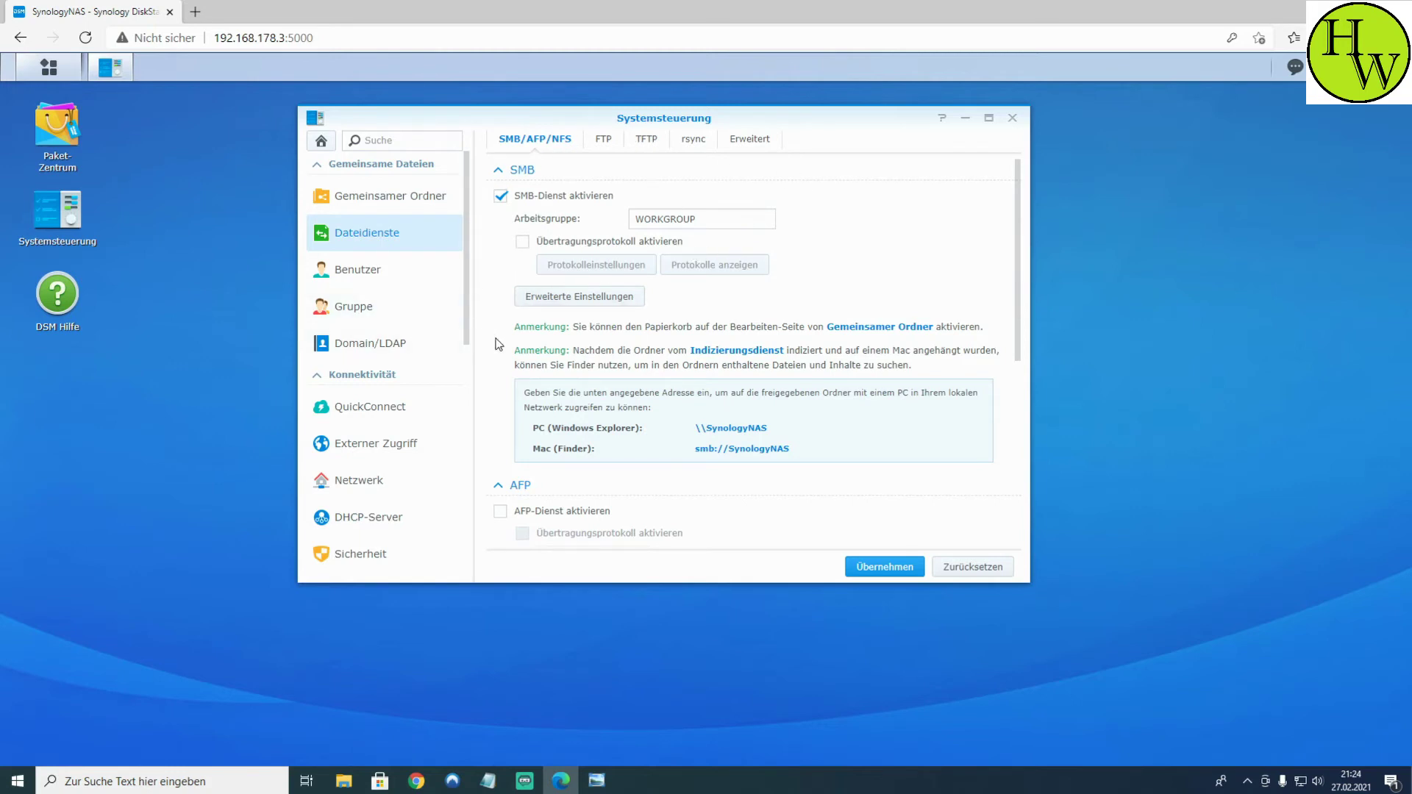
Examine the DDNS entries and the router configuration under Externer Zugriff
click(375, 451)
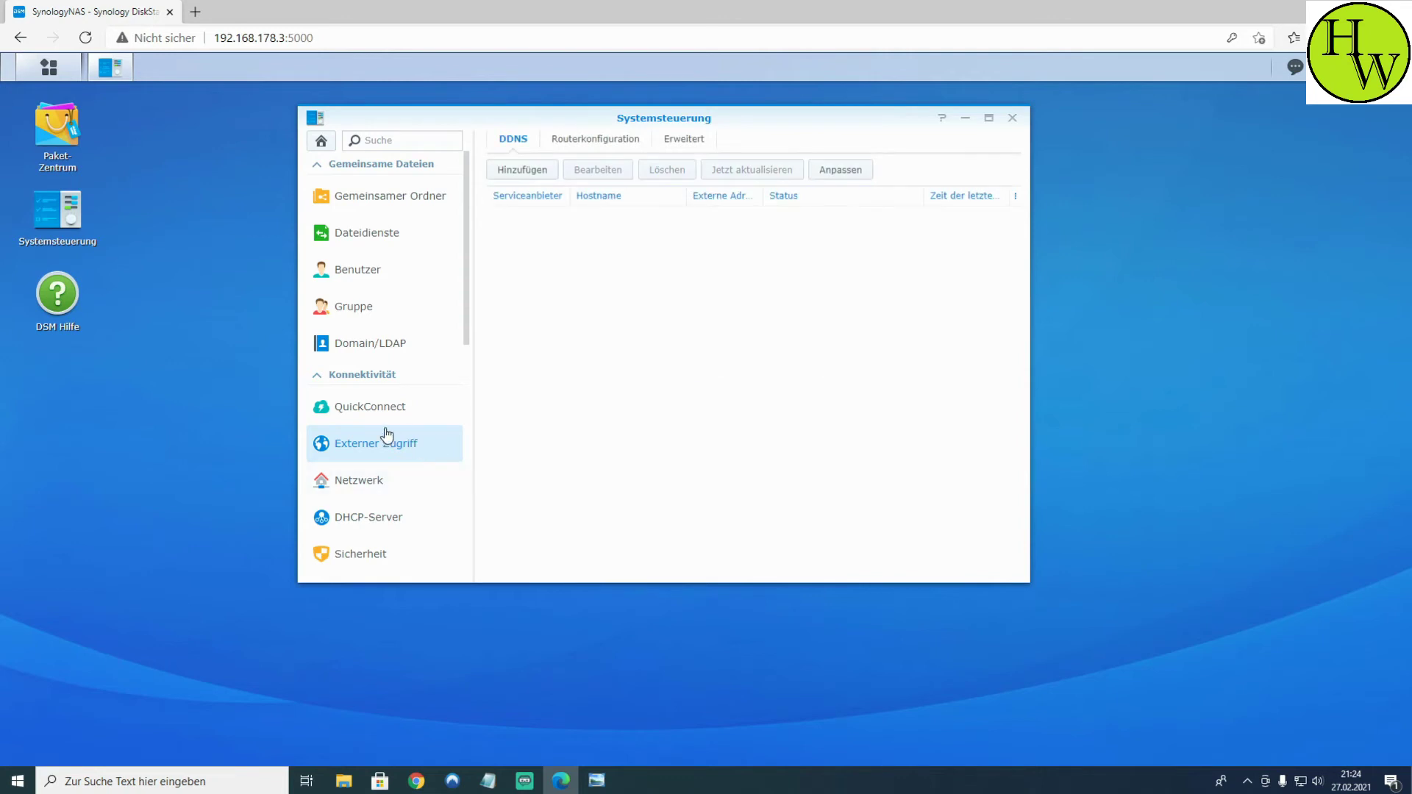
click(606, 140)
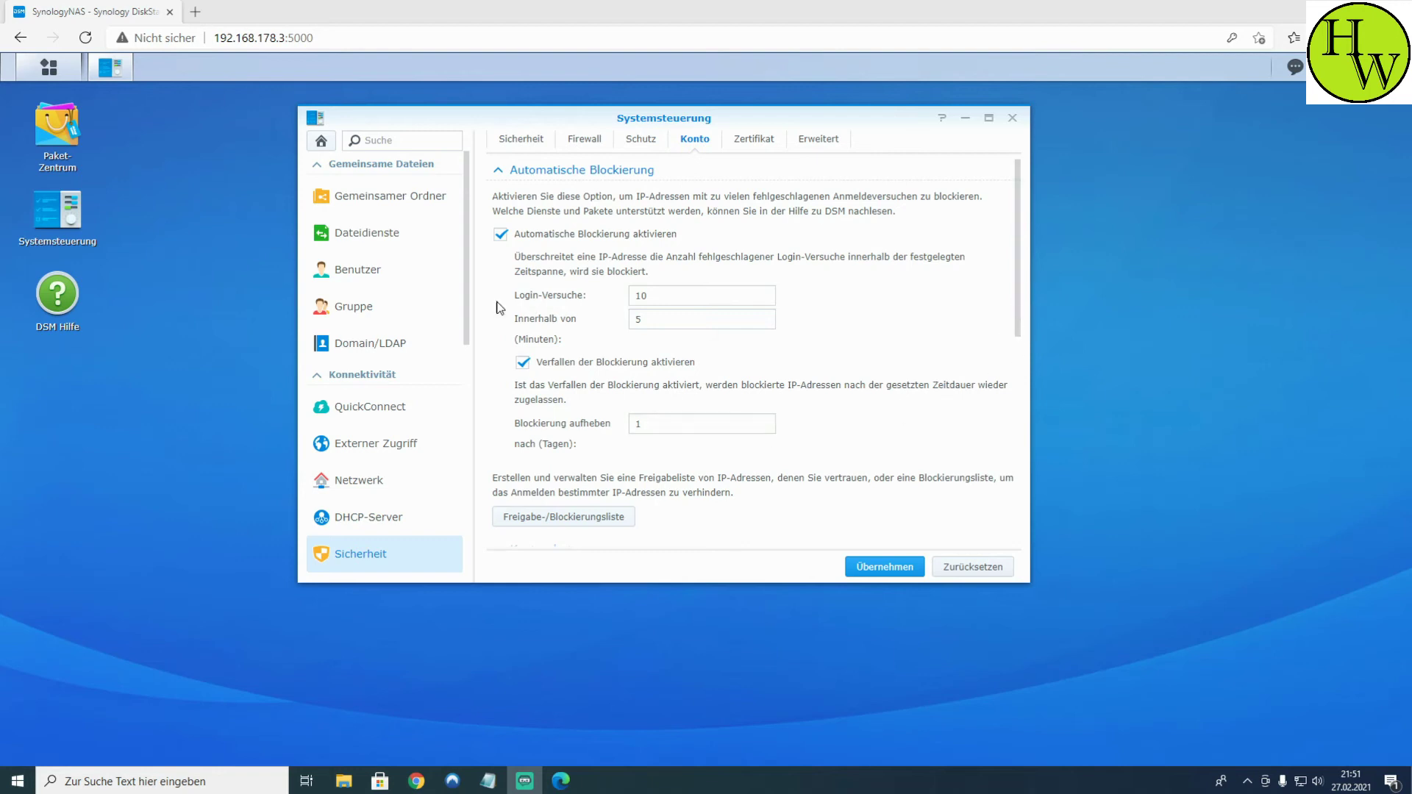
click(407, 282)
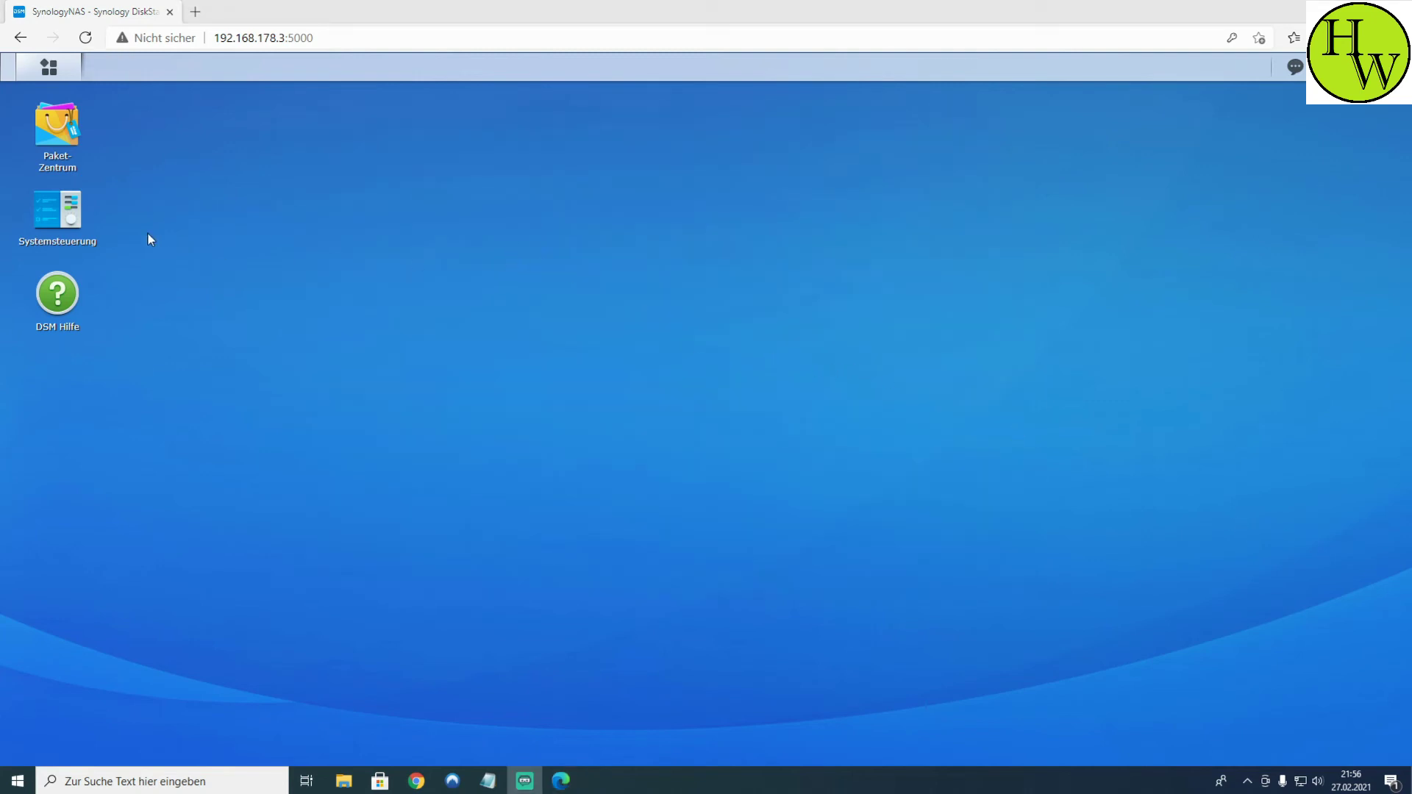
Open the Sicherheit settings in the Systemsteuerung and examine the general security, firewall and DoS protection options
click(62, 212)
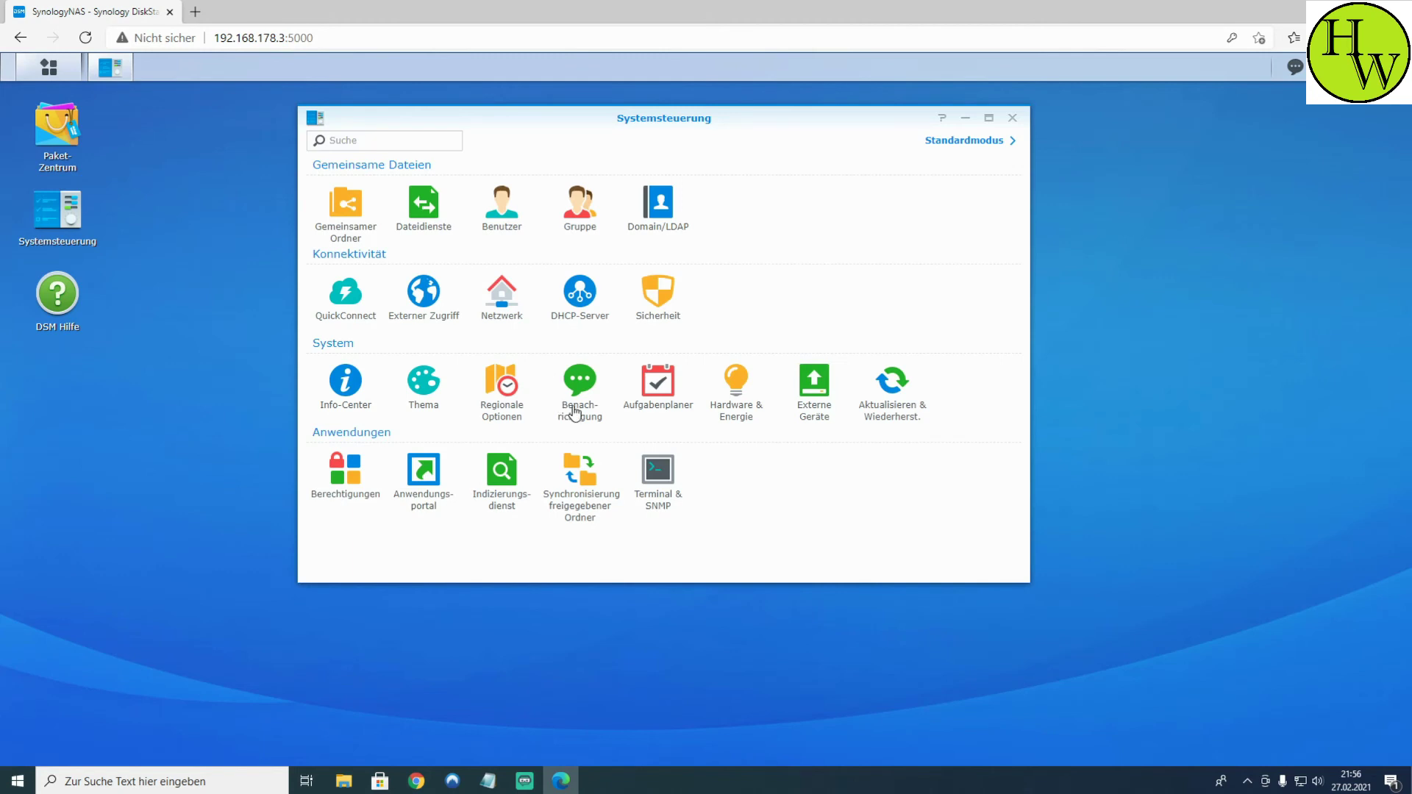
click(657, 301)
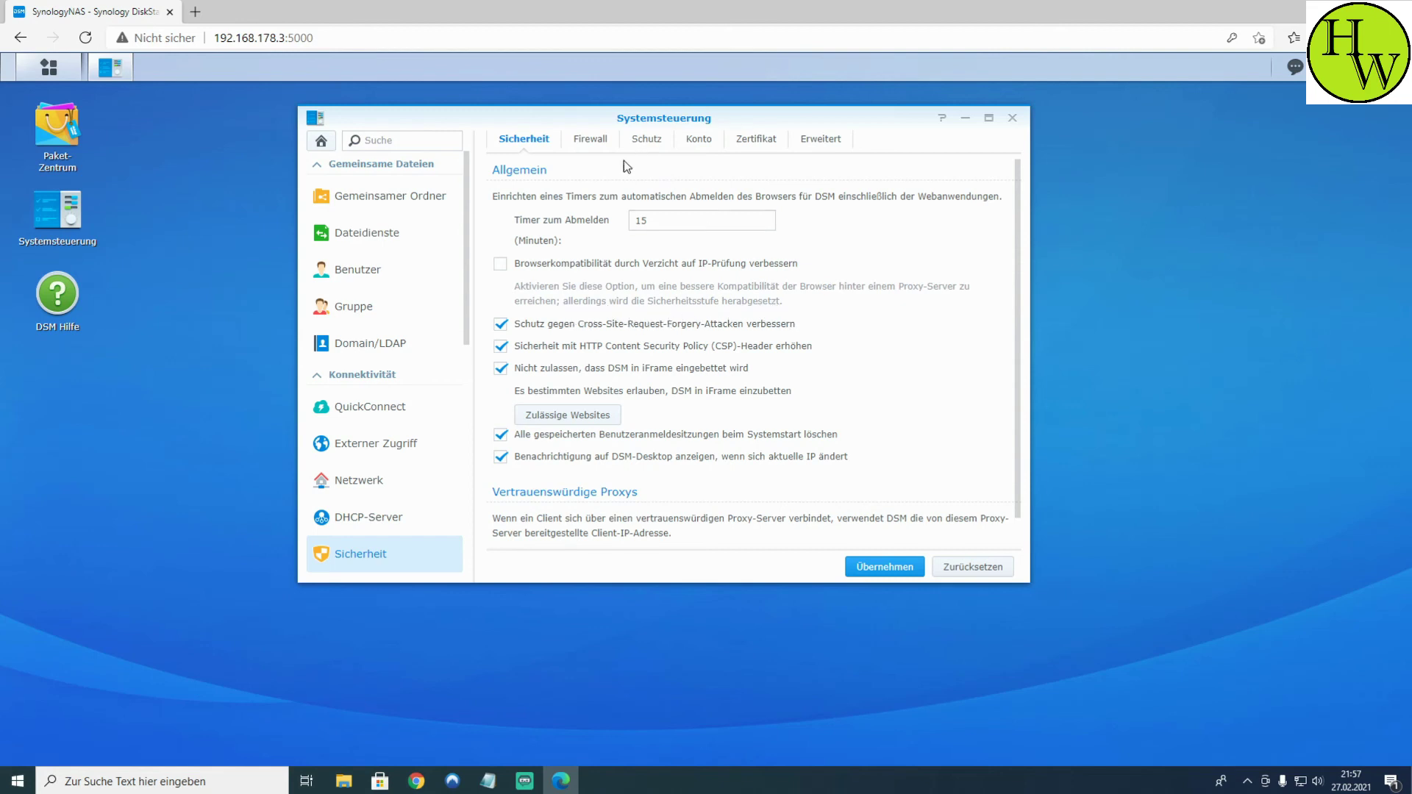
click(589, 145)
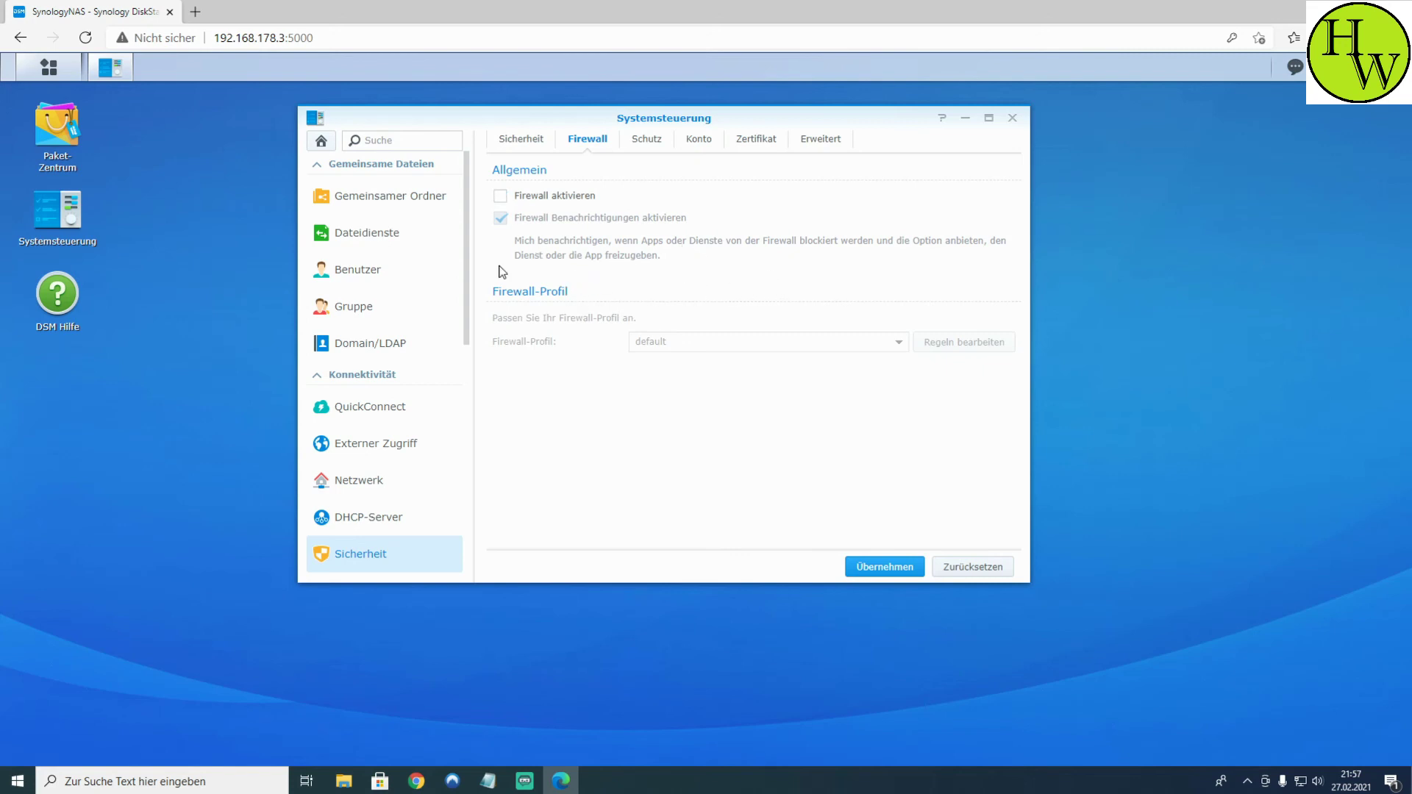
click(652, 147)
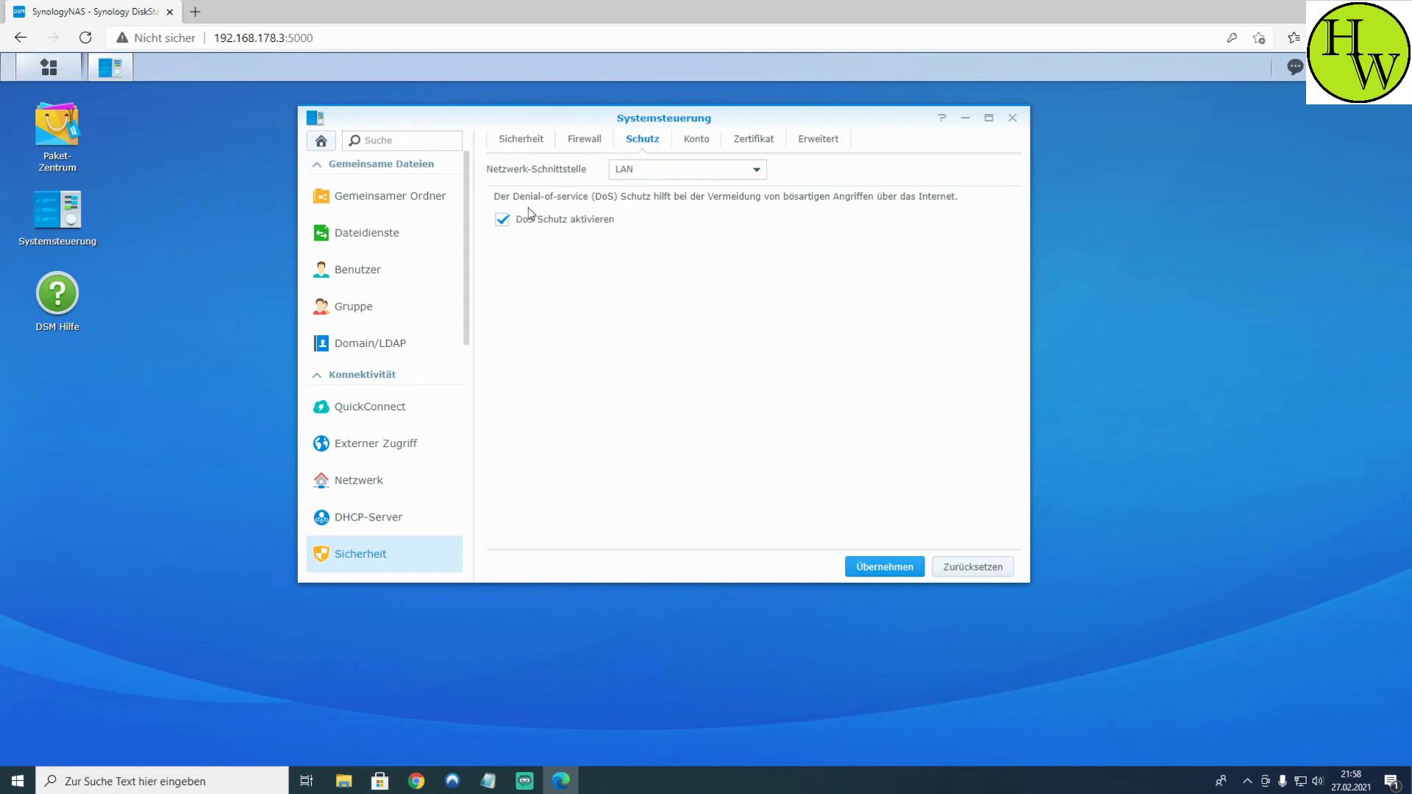
Examine the automatic blocking and Kontoschutz options in the account security settings
click(695, 144)
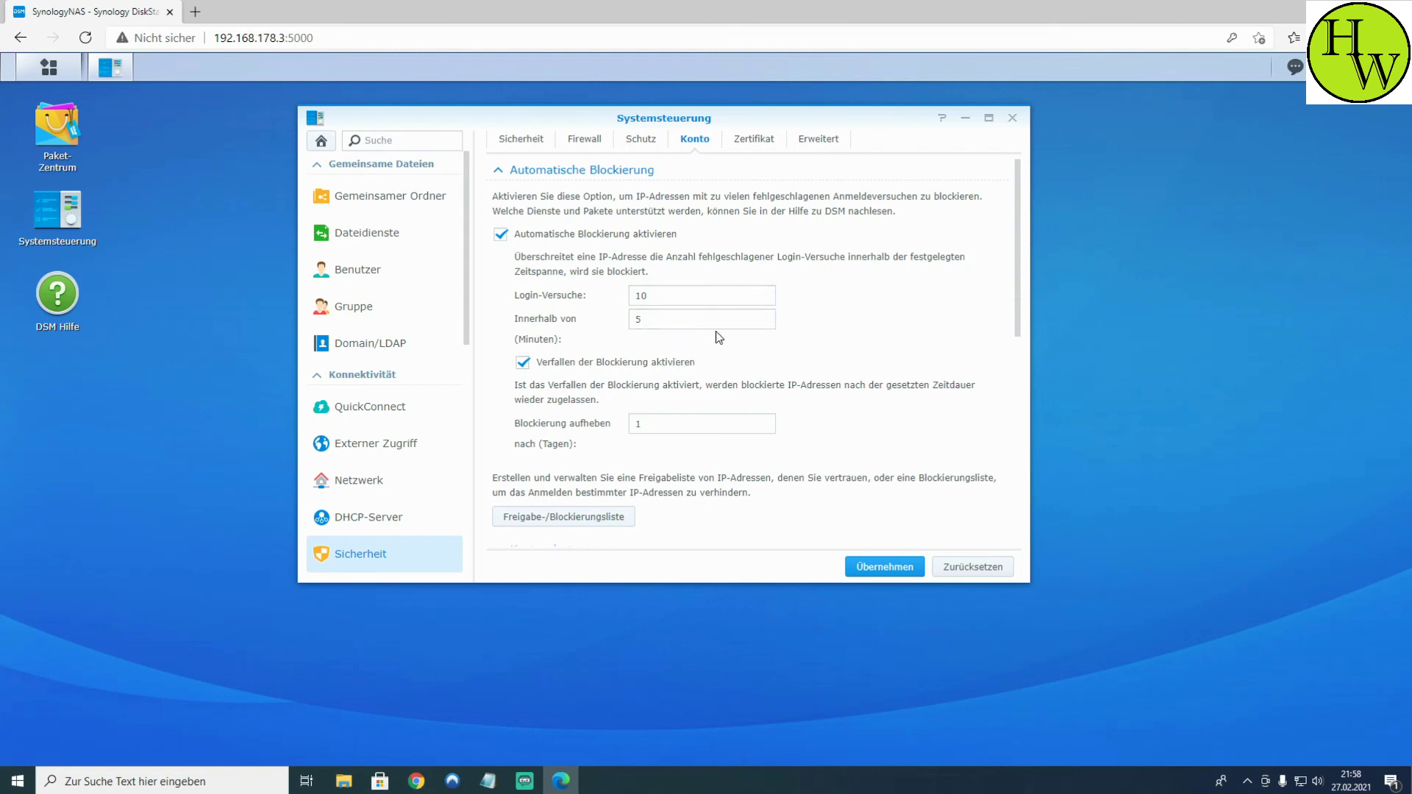
scroll(725, 269, down, 5)
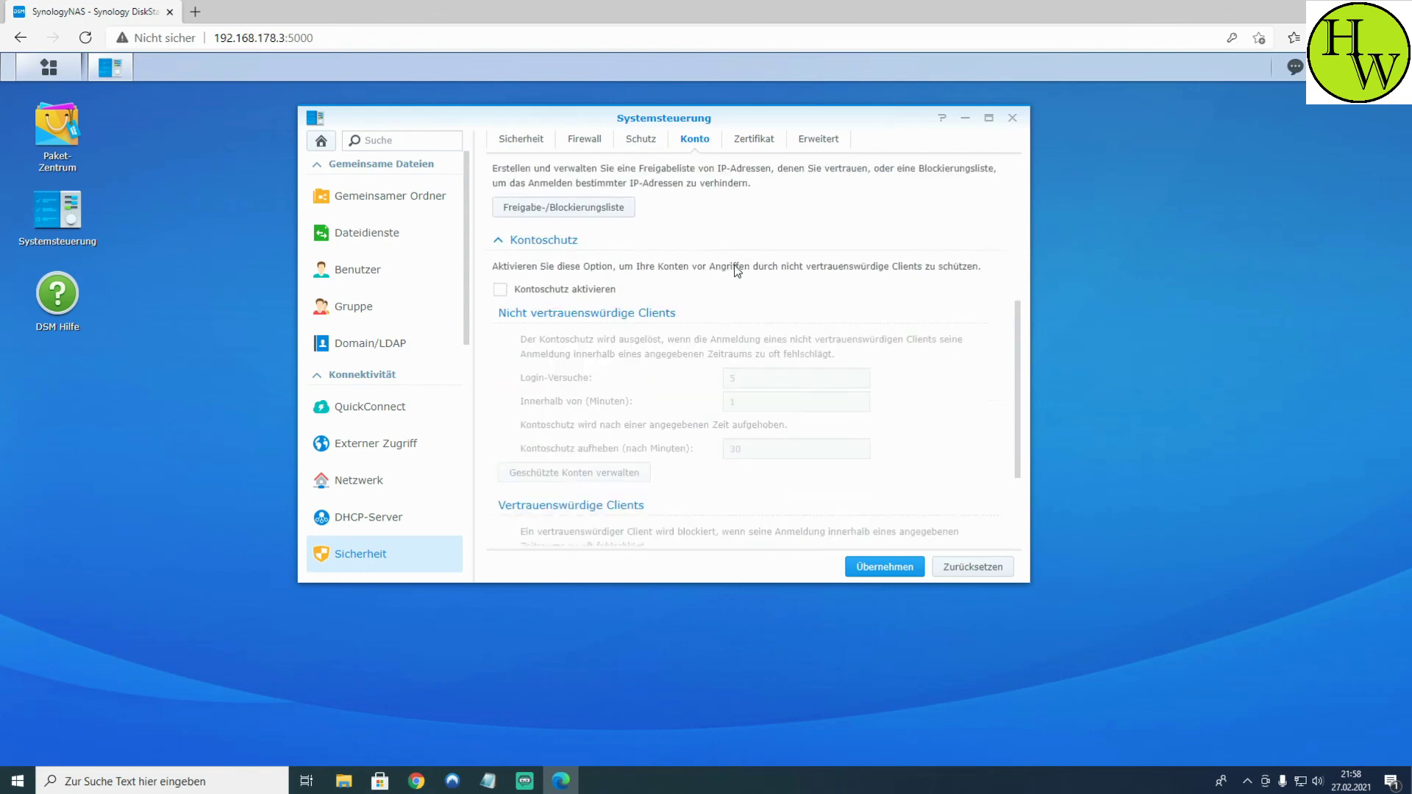
scroll(725, 313, up, 5)
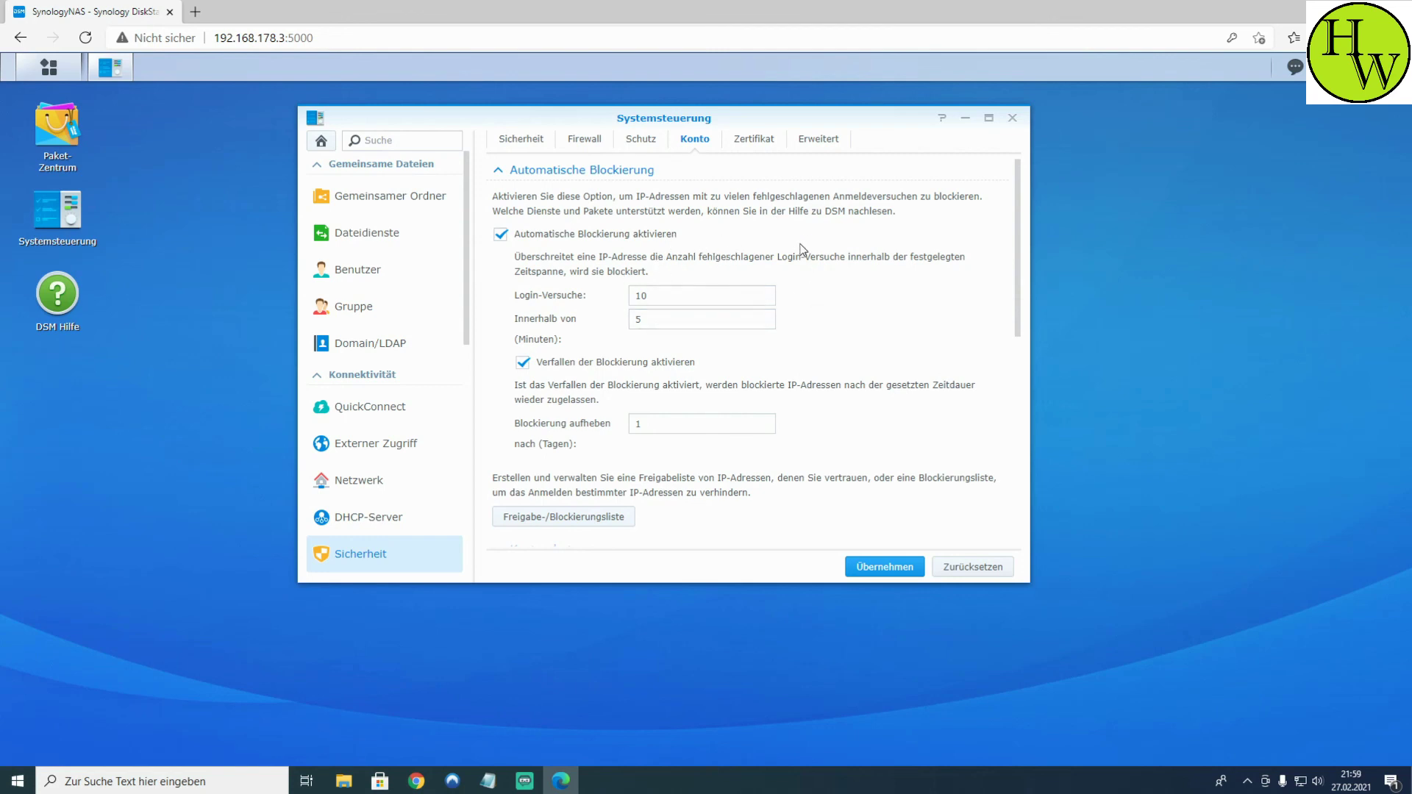
Check the installed certificate and the advanced HTTP compression and TLS/SSL profile settings under Sicherheit
click(761, 148)
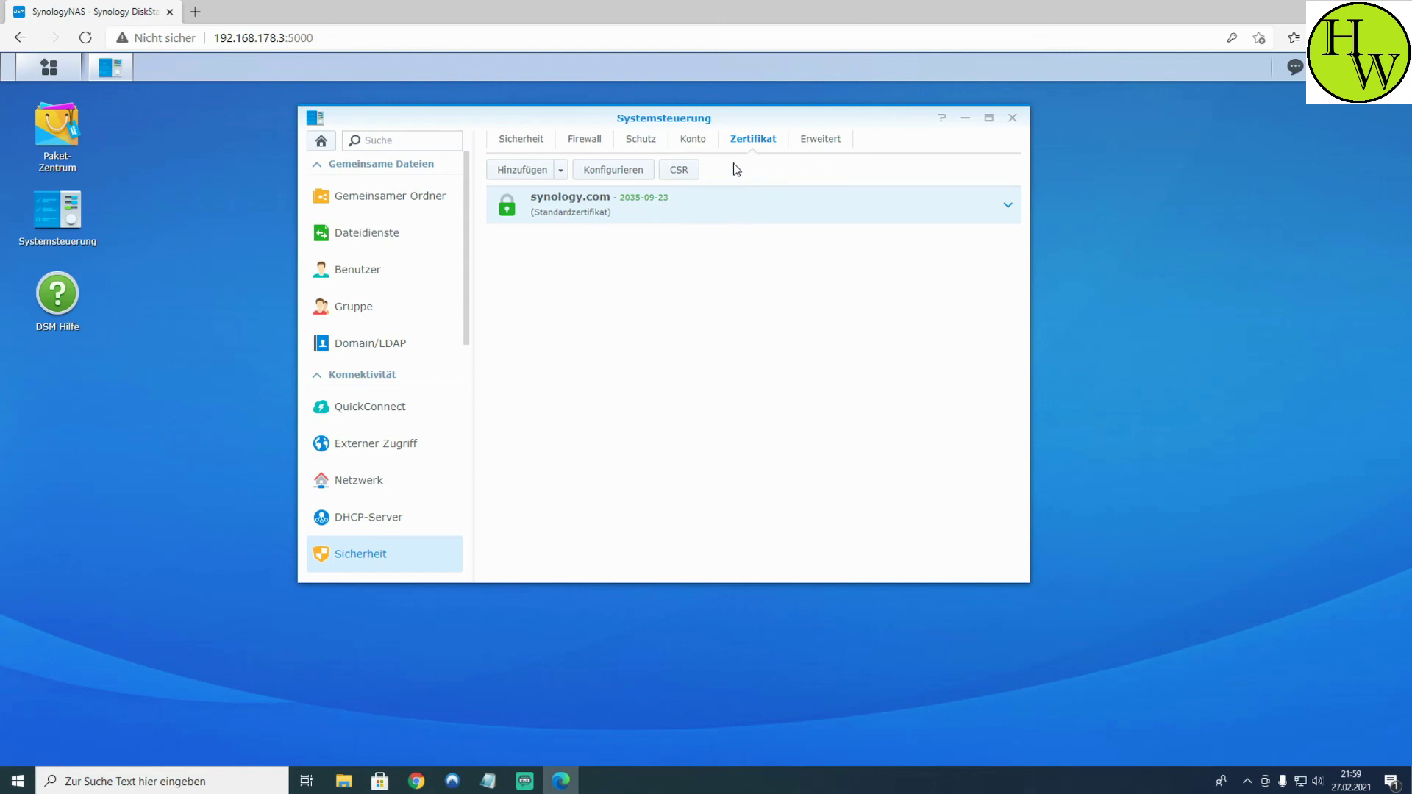
click(827, 150)
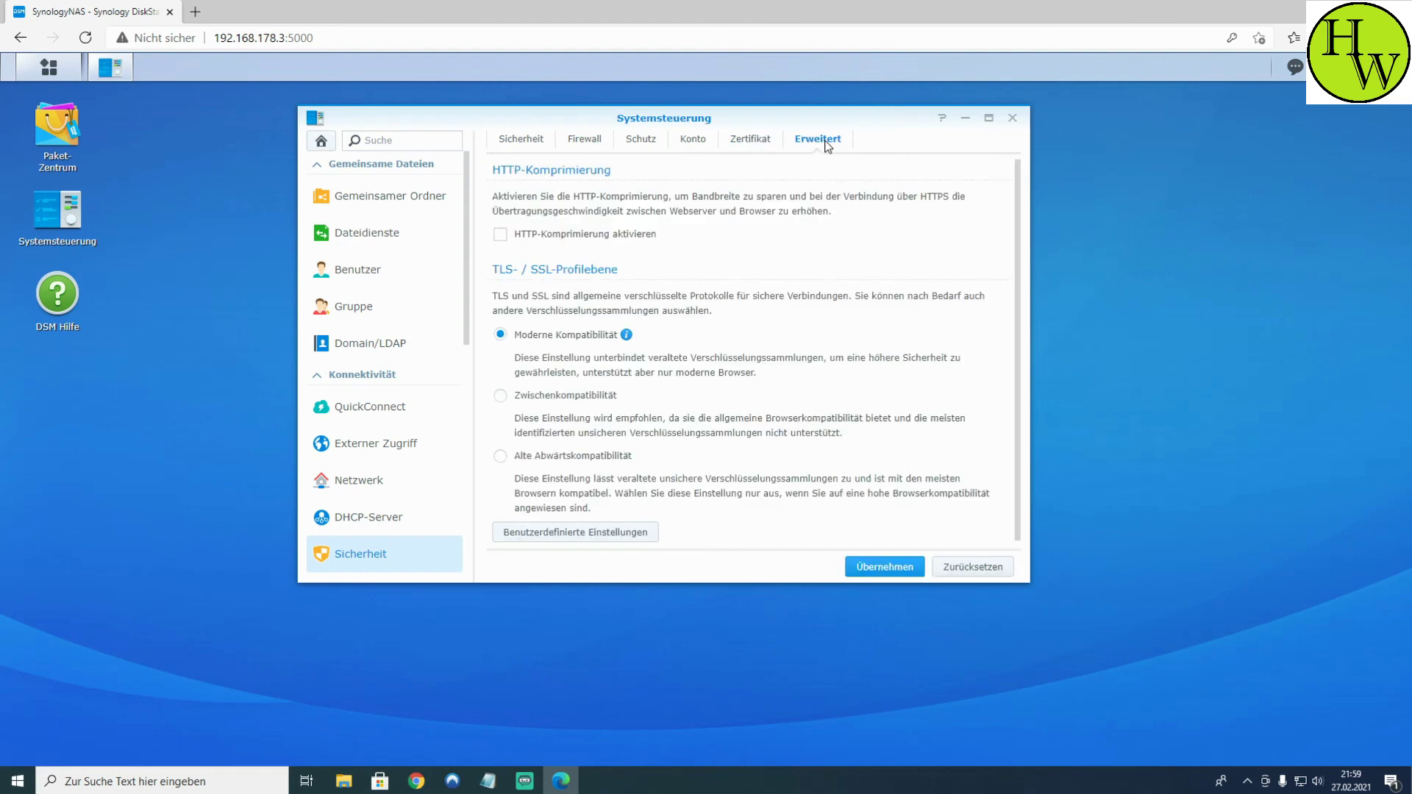
scroll(718, 335, down, 1)
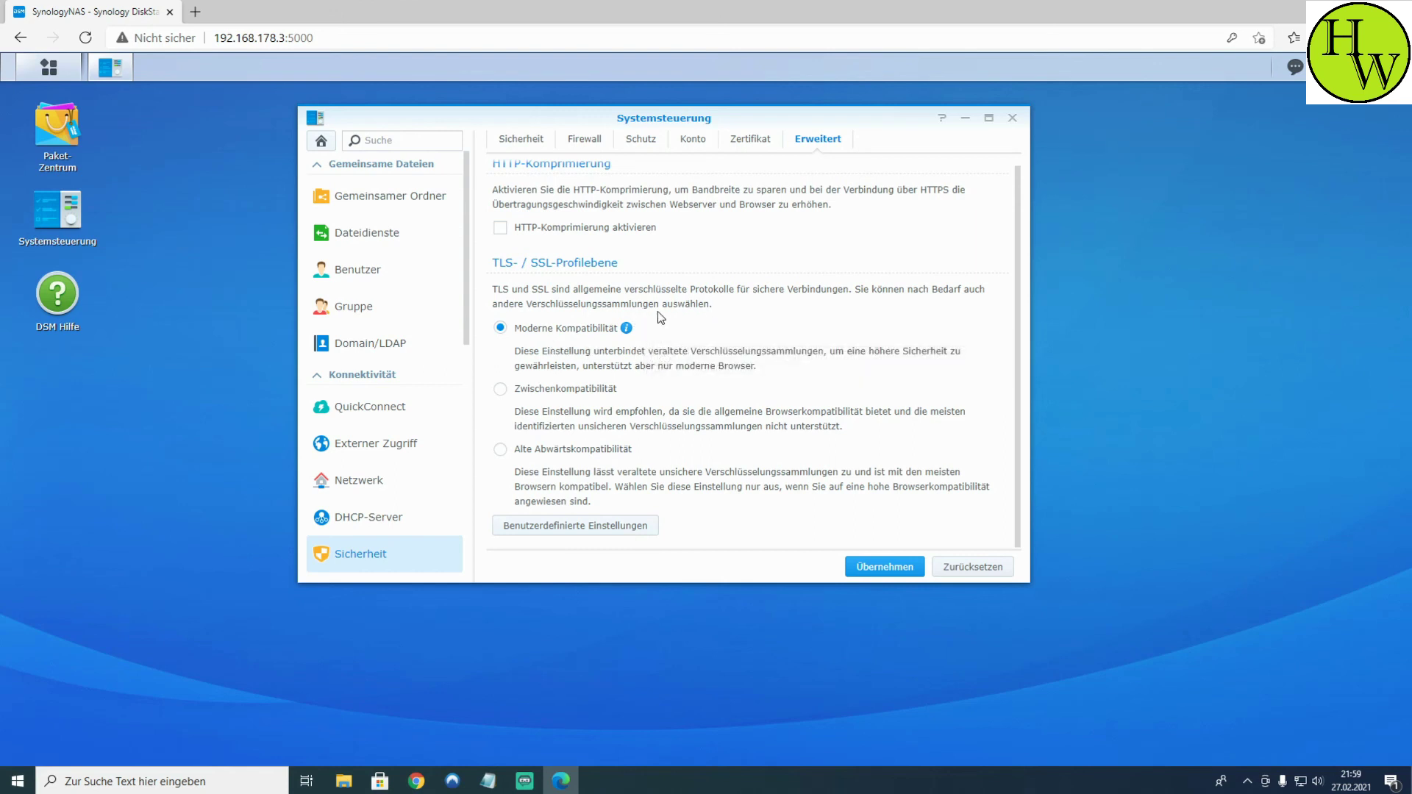
scroll(655, 298, up, 1)
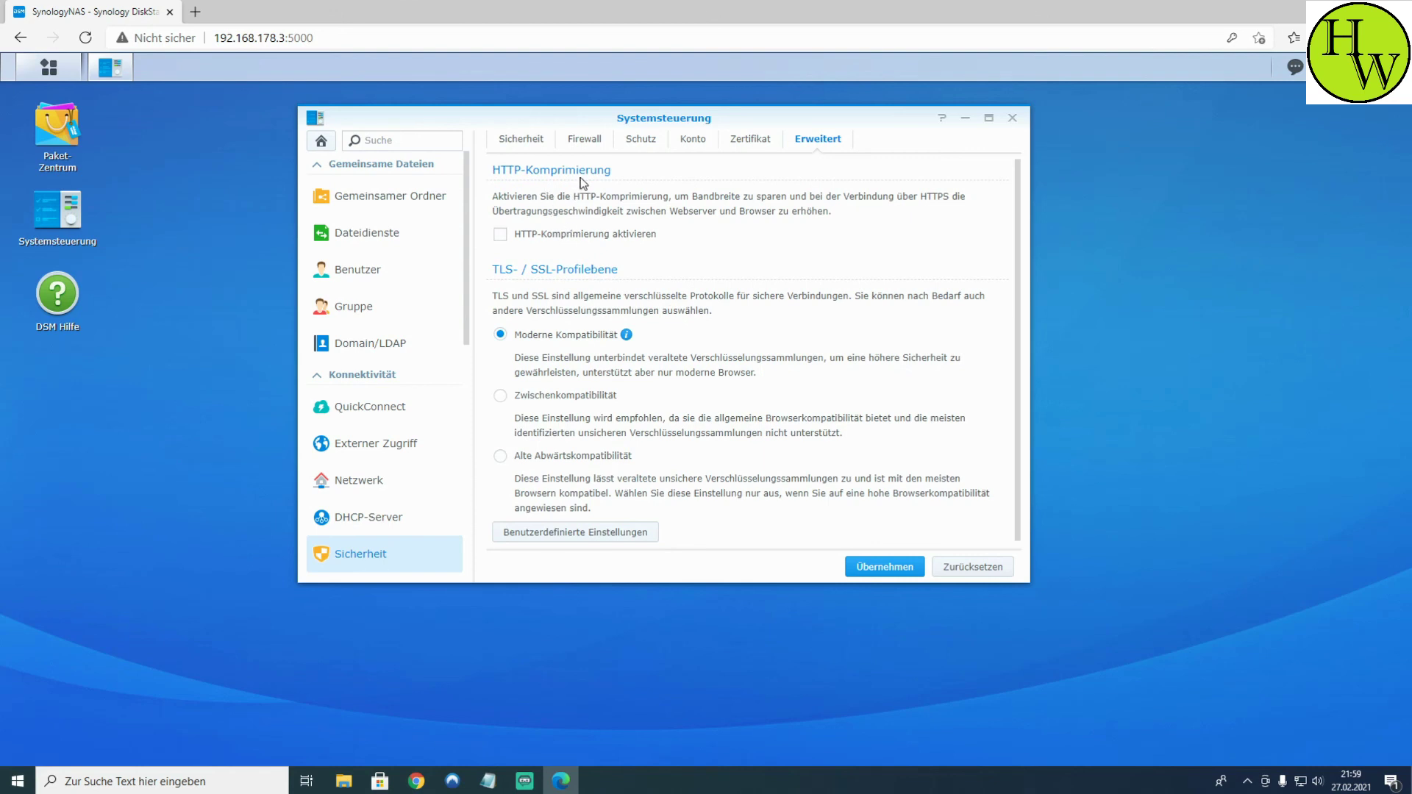
Review the general, firewall, DoS protection and account blocking settings once more, and return to the Schutz settings
click(531, 142)
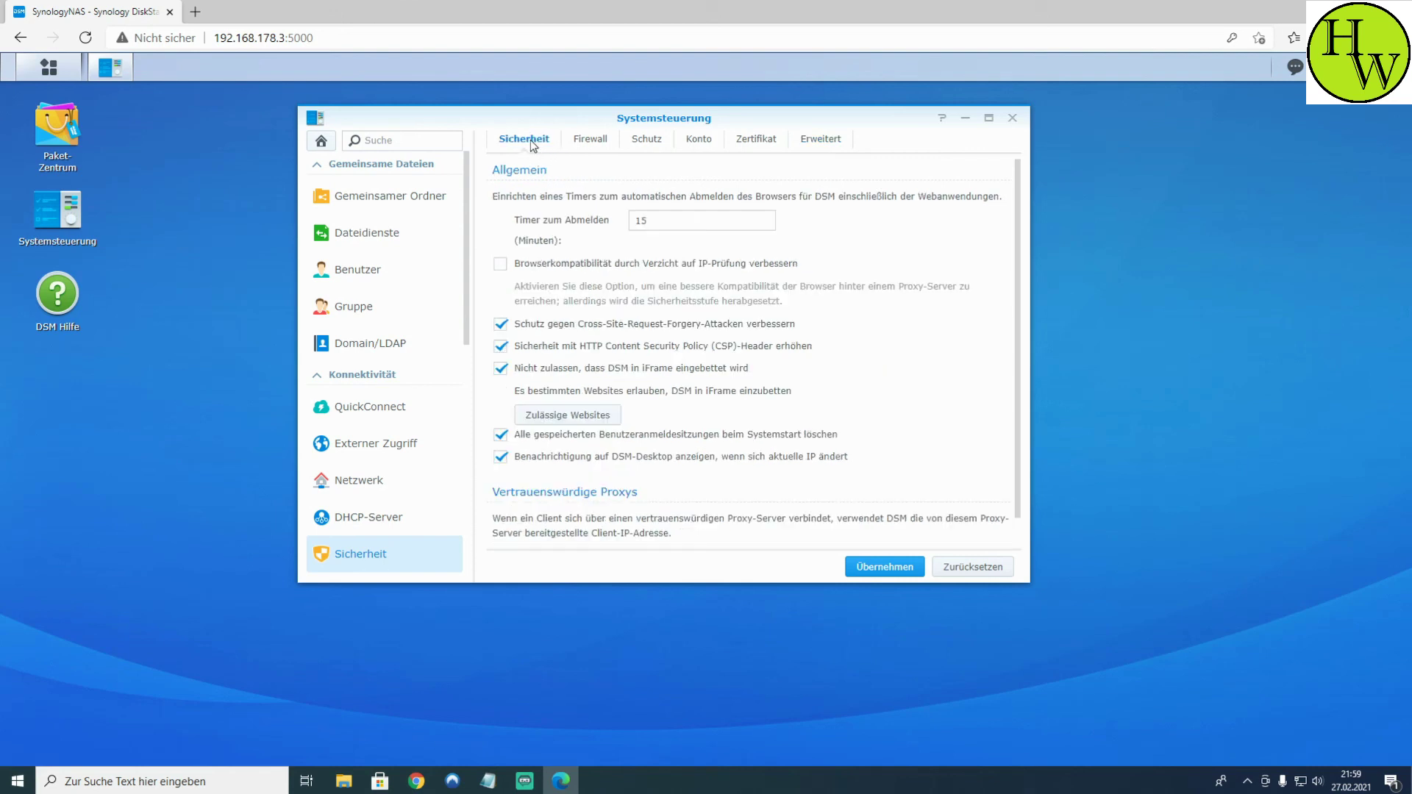
click(589, 145)
click(646, 141)
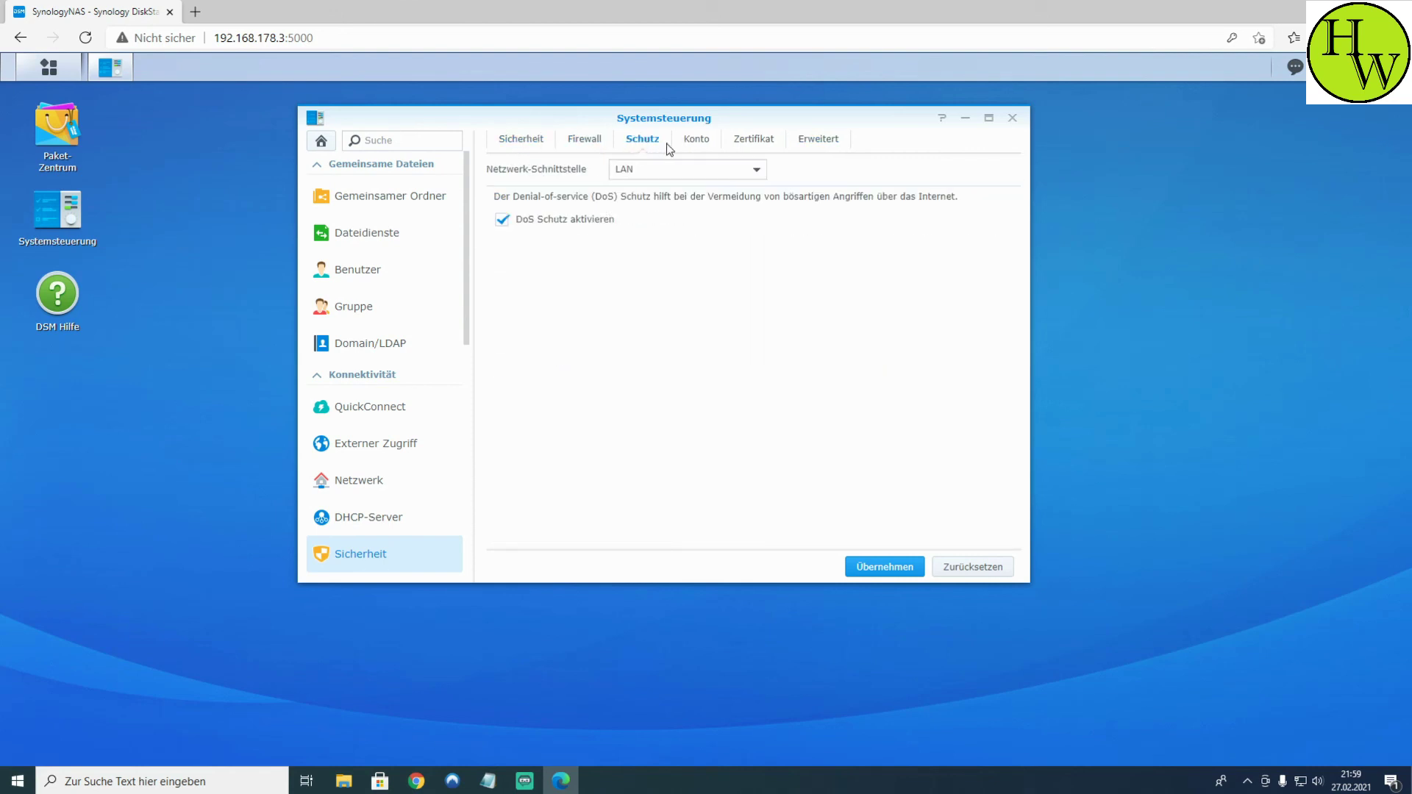
click(695, 142)
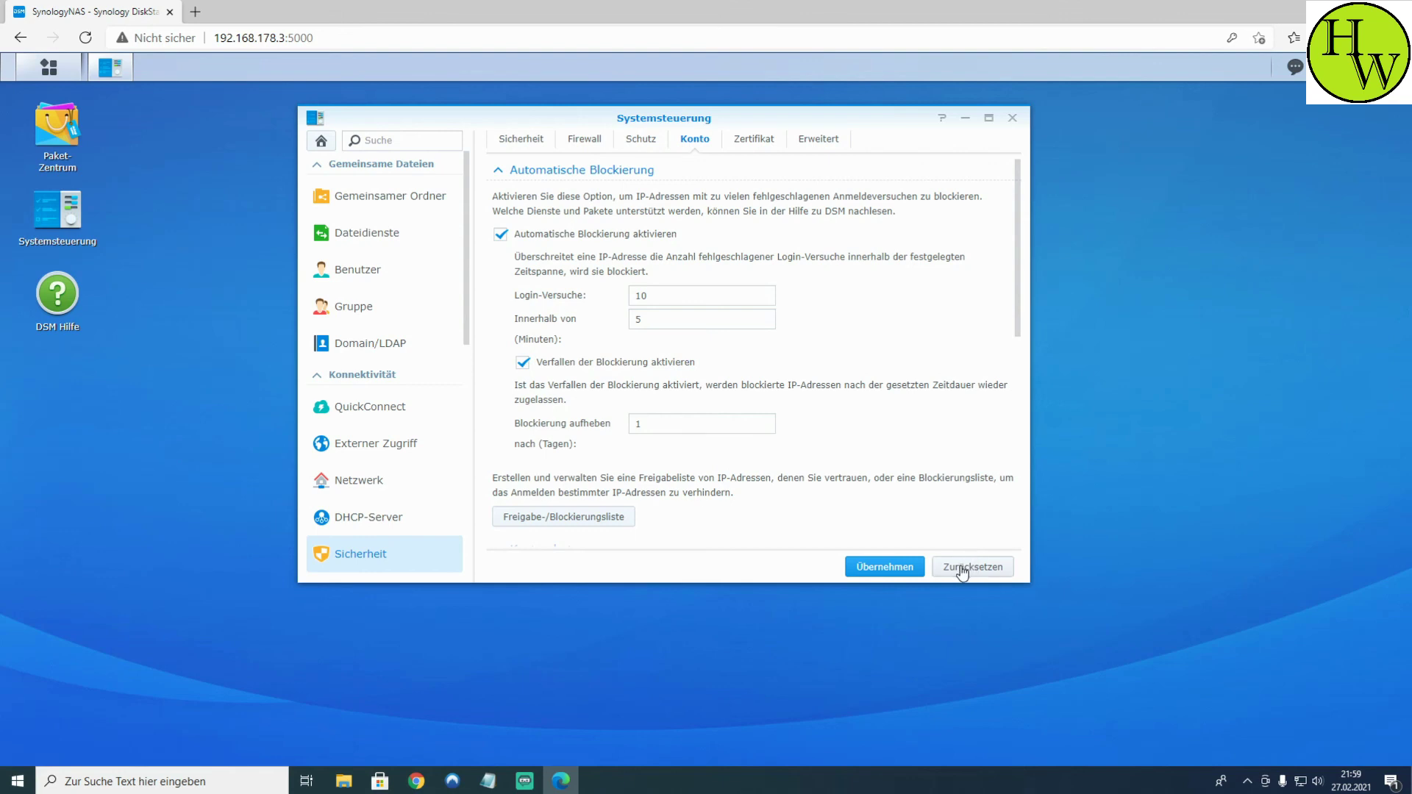
click(642, 139)
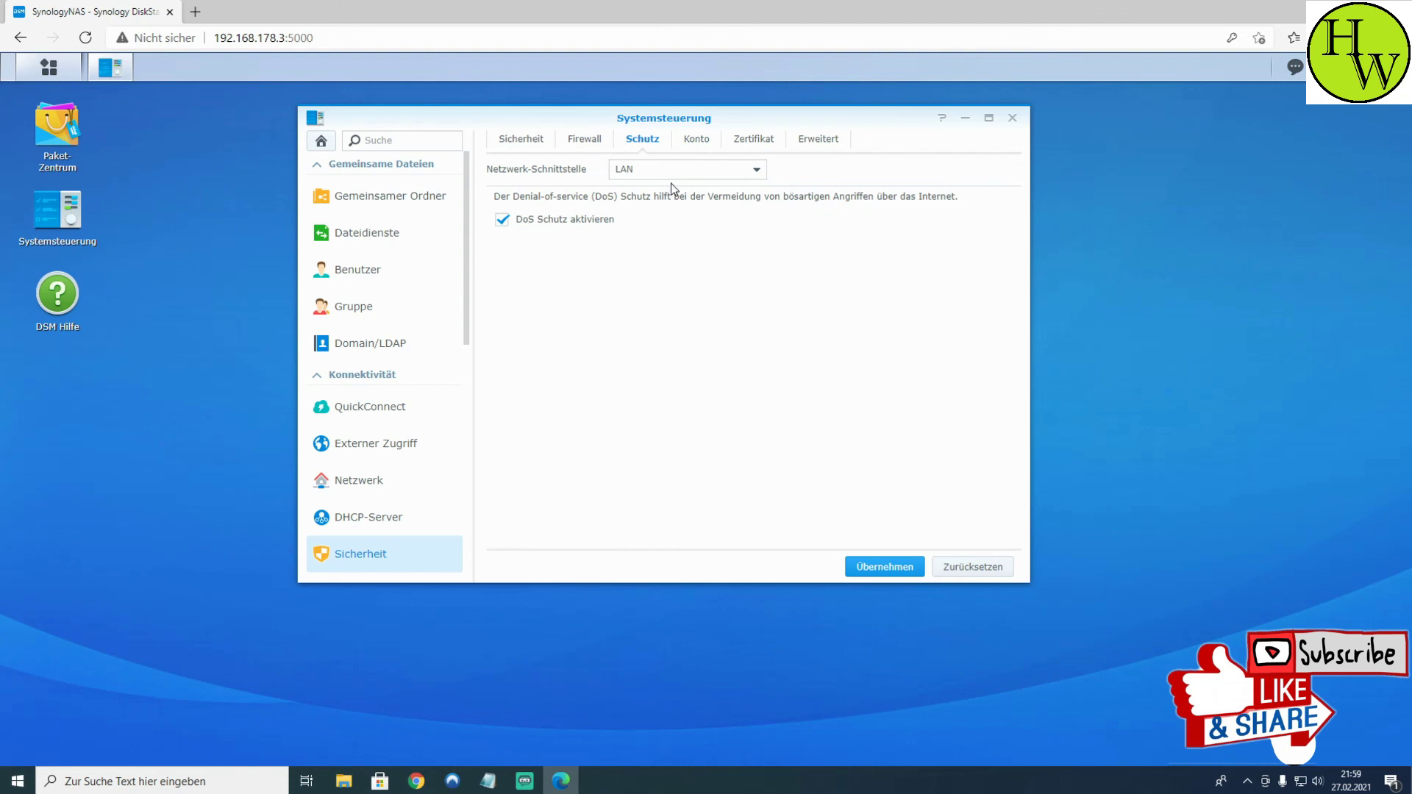